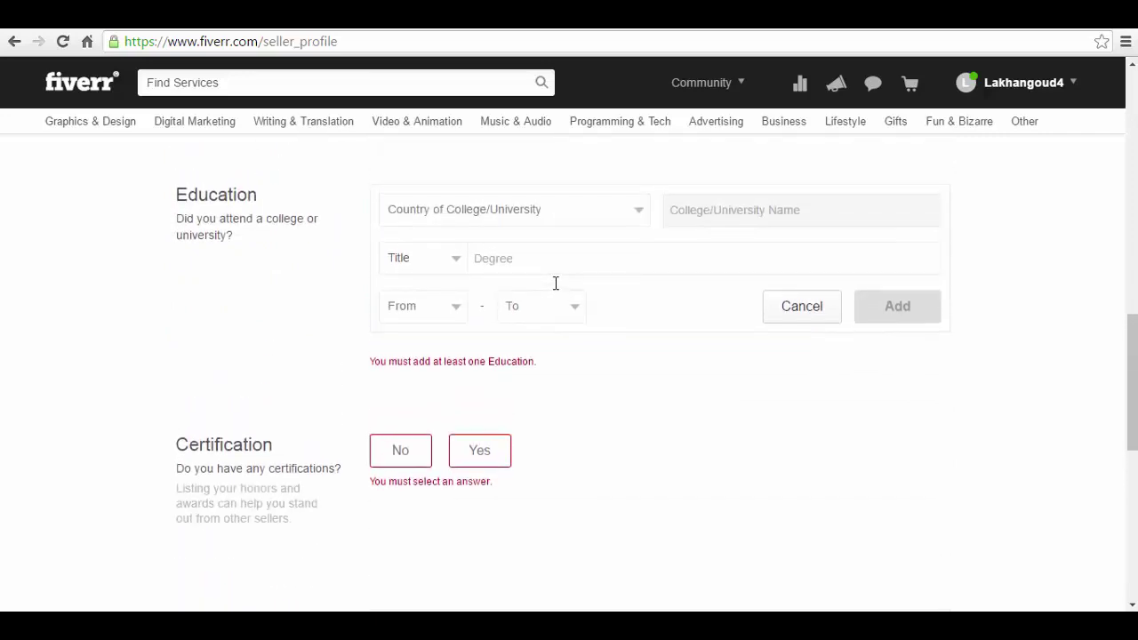
Enter the gig title "Create A Professional Website For Your Business" for the new gig.
scroll(556, 282, up, 3)
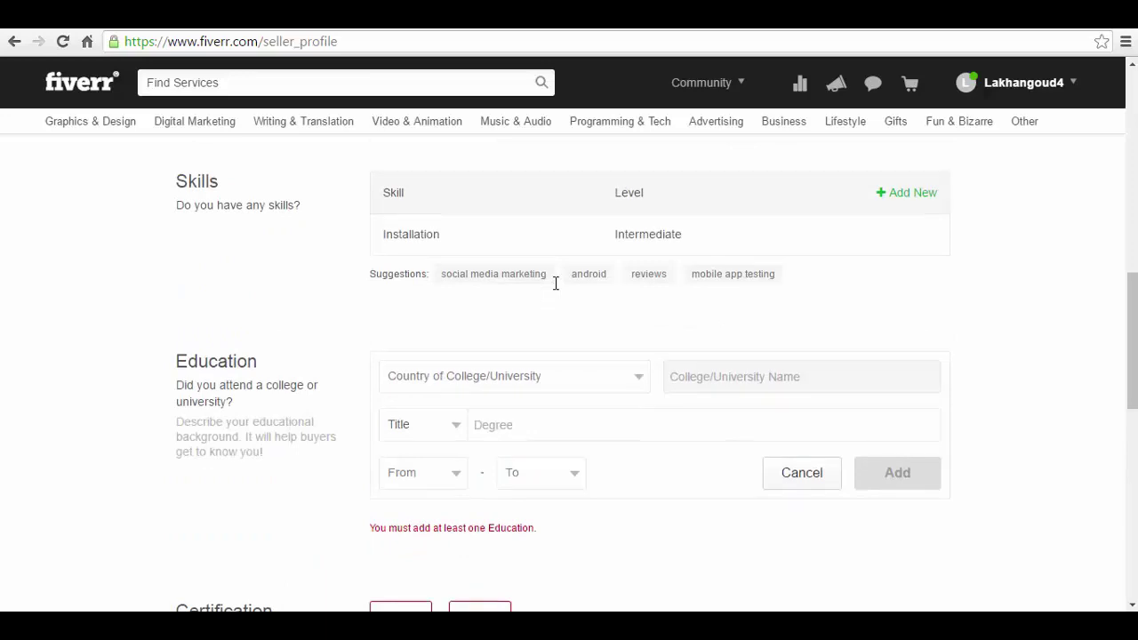
key(space)
key(Escape)
text(usine)
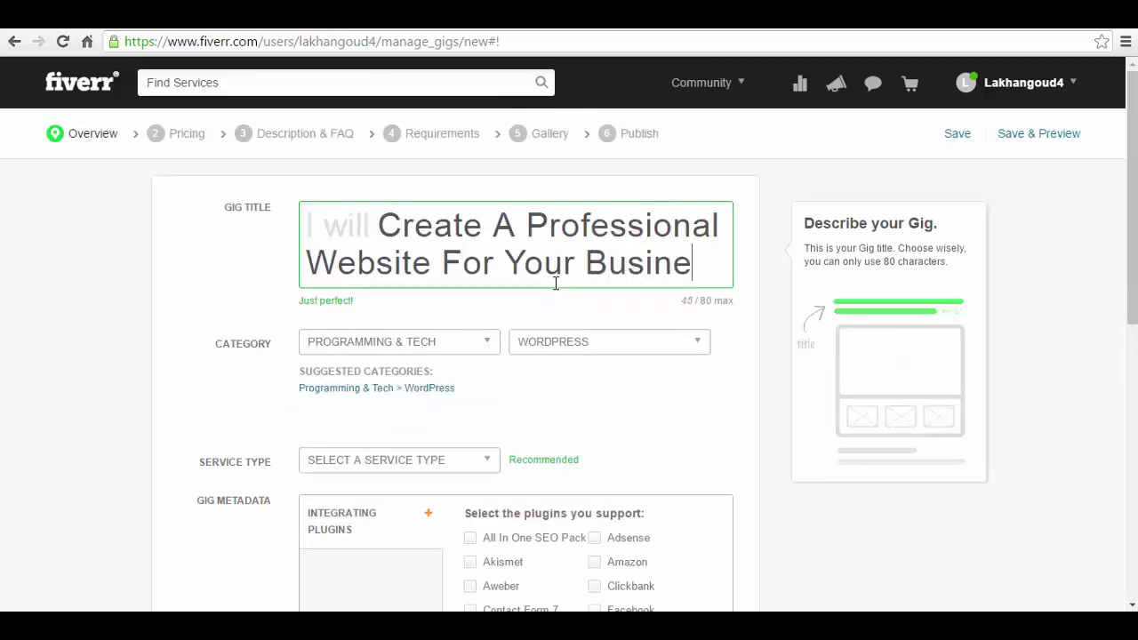
text(ss)
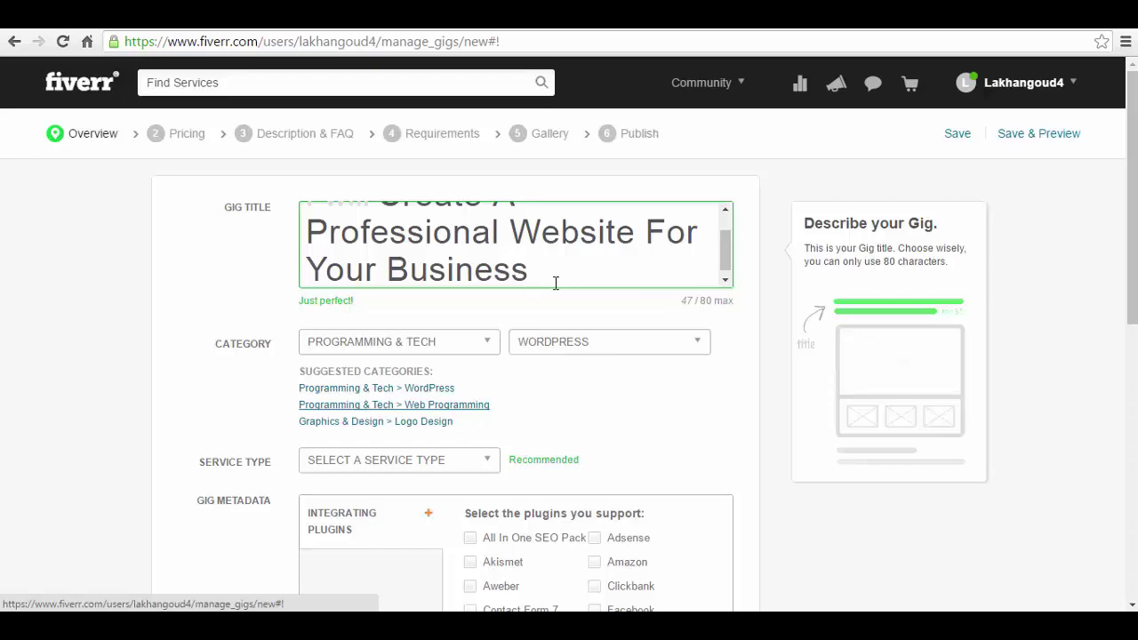
scroll(556, 283, down, 1)
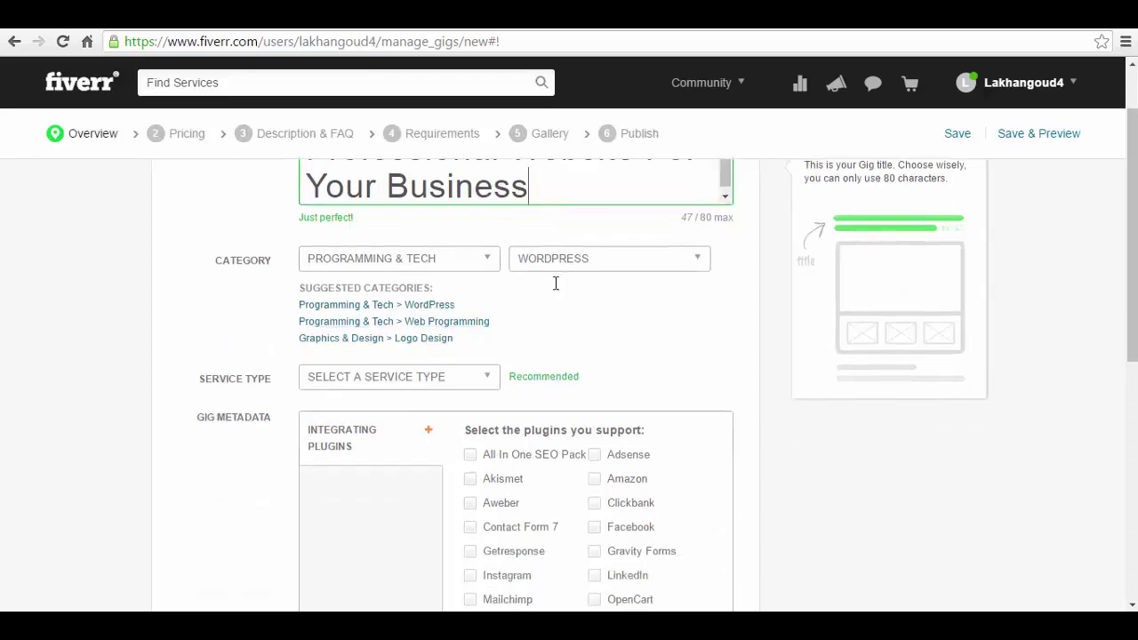
scroll(555, 283, up, 1)
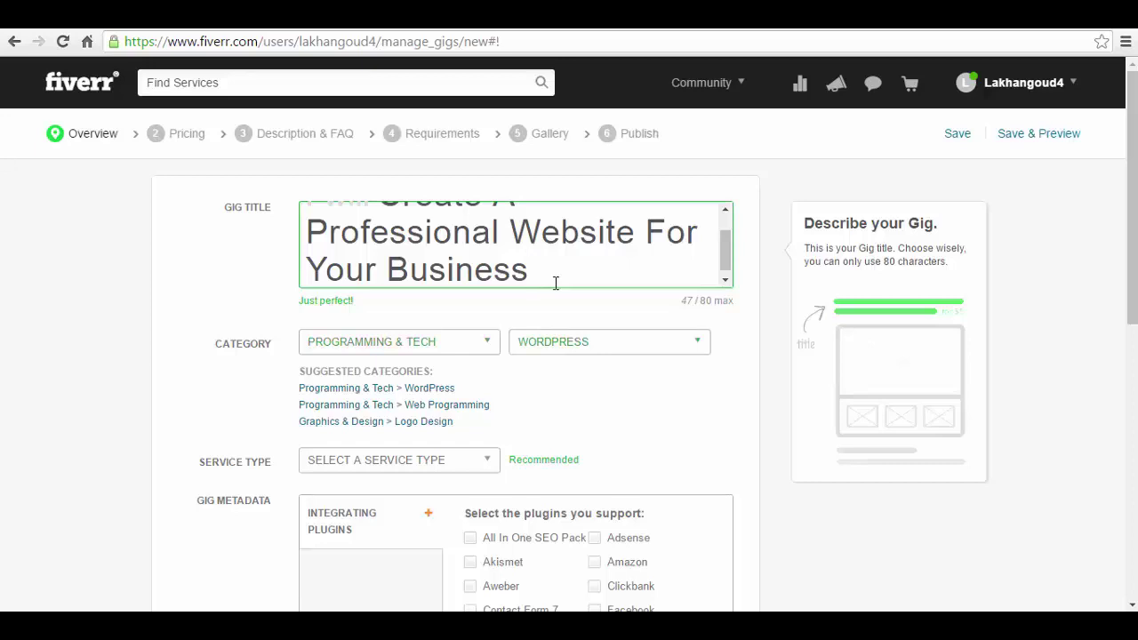
Keep WordPress as the gig's subcategory and set the service type to Full Website Creation.
key(Tab)
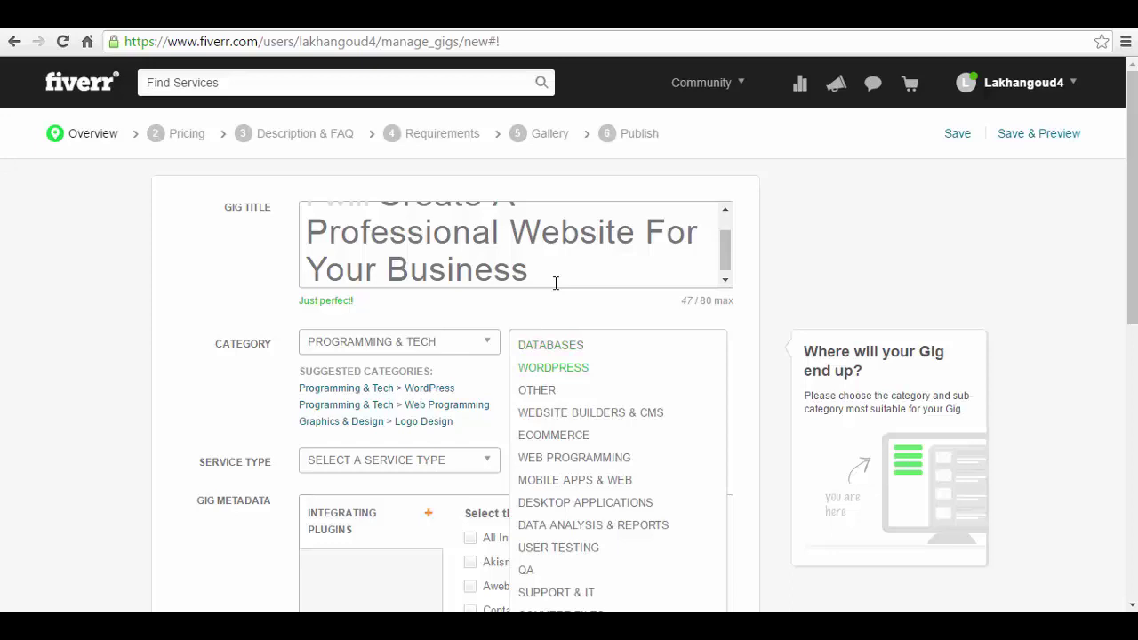
key(Return)
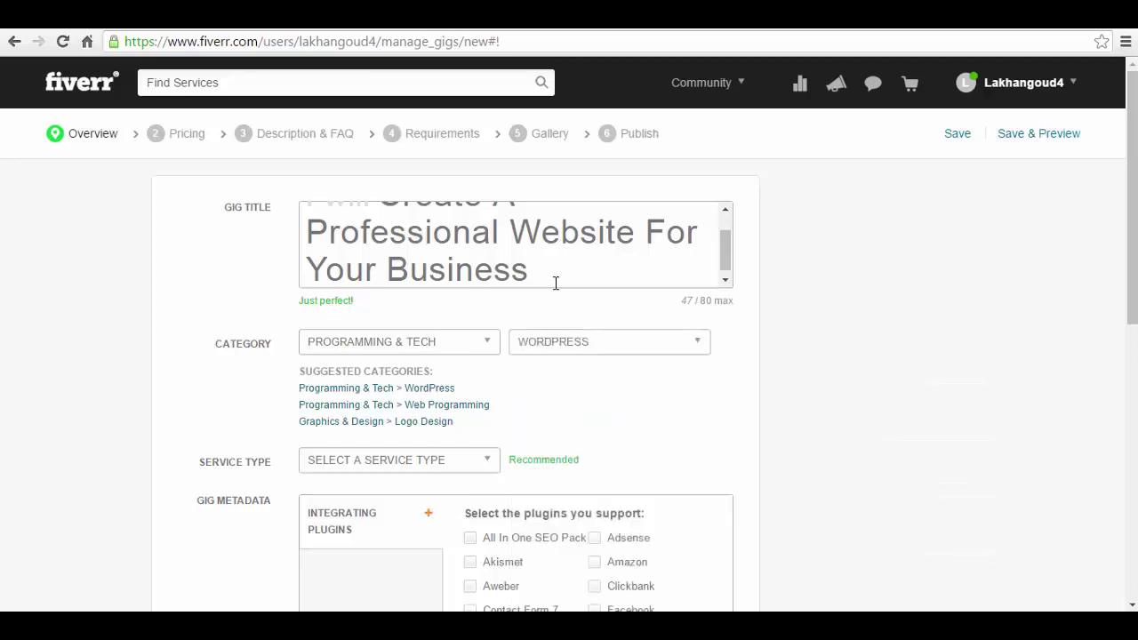
scroll(556, 282, down, 2)
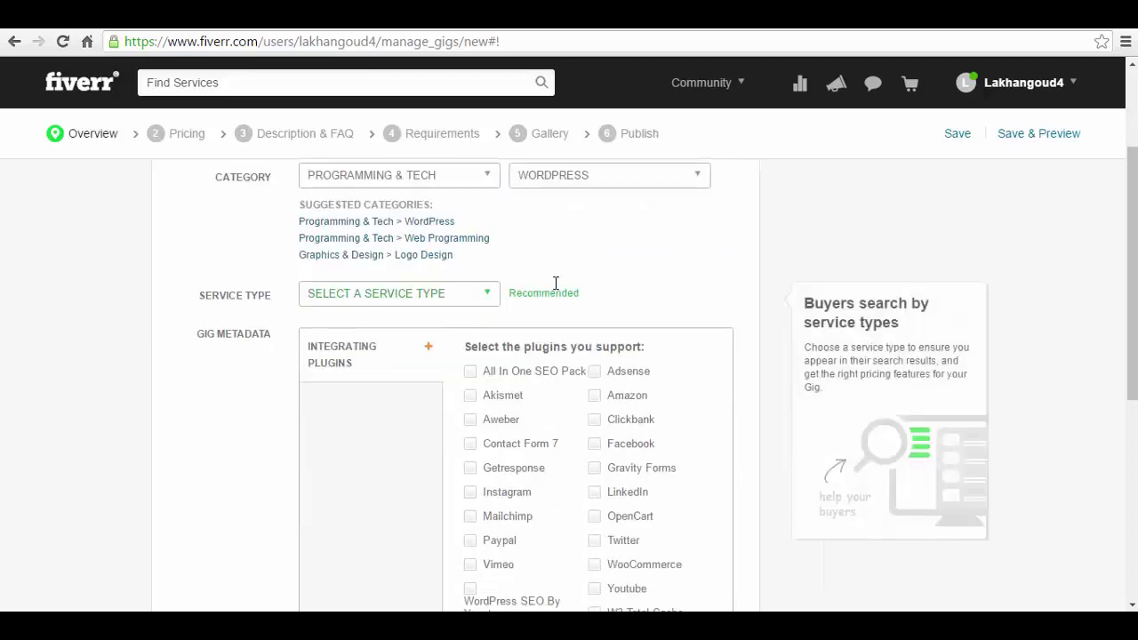
key(Return)
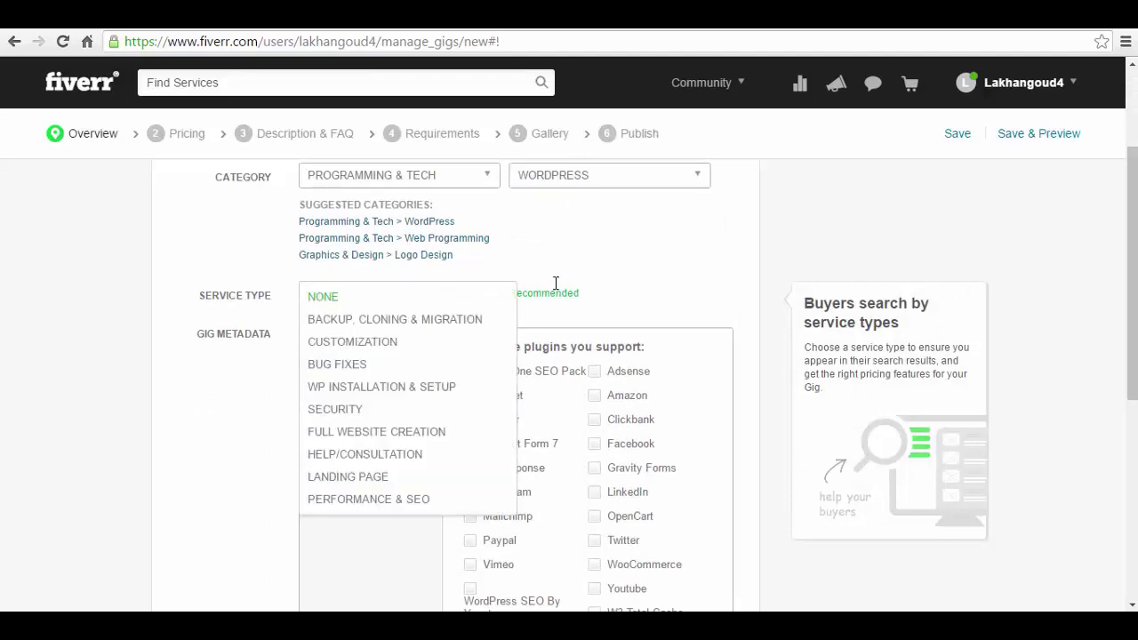
key(Down)
key(Down)
key(Down)
key(Down)
key(Return)
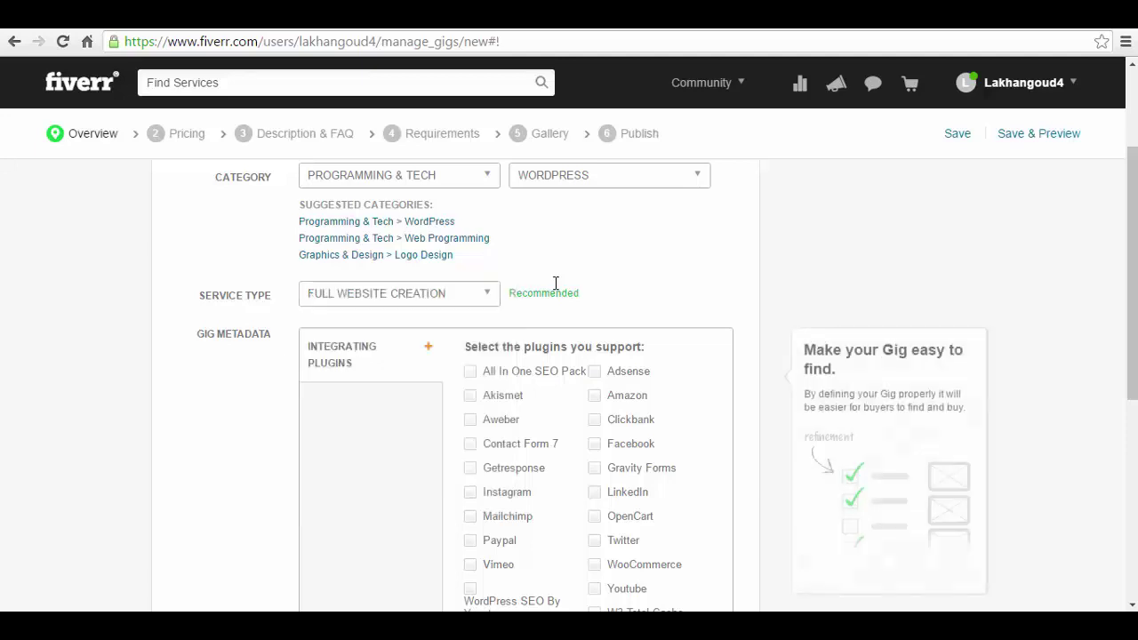
Mark Akismet, Mailchimp, Vimeo, WordPress SEO By Yoast, Adsense, Facebook, Gravity Forms, WooCommerce and W3 Total Cache as supported plugins.
scroll(556, 283, down, 1)
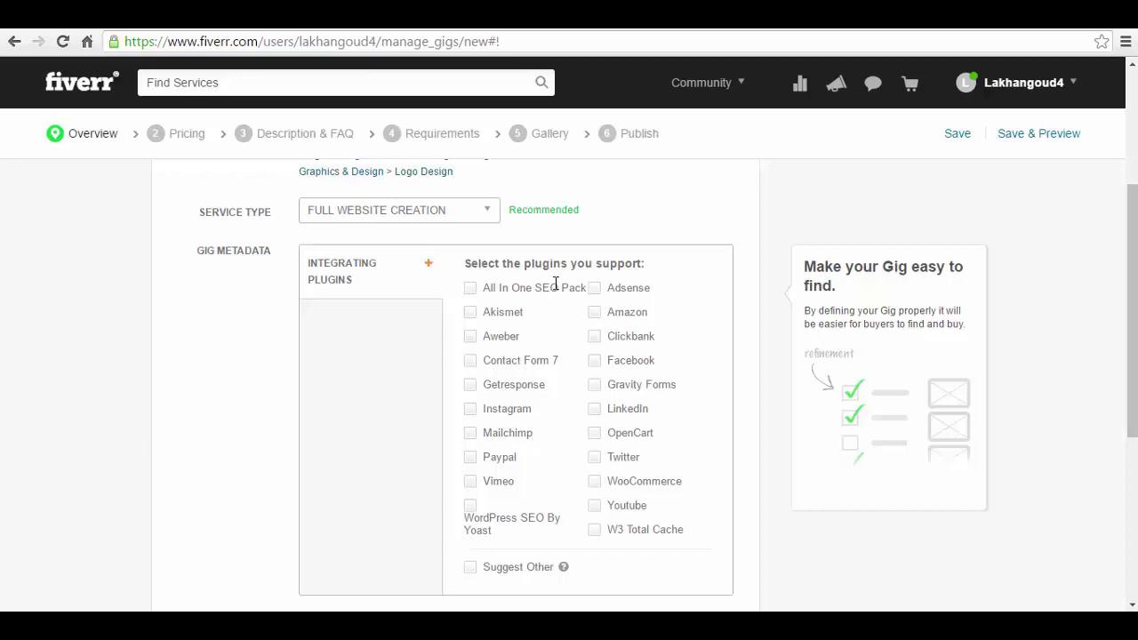
scroll(555, 283, down, 1)
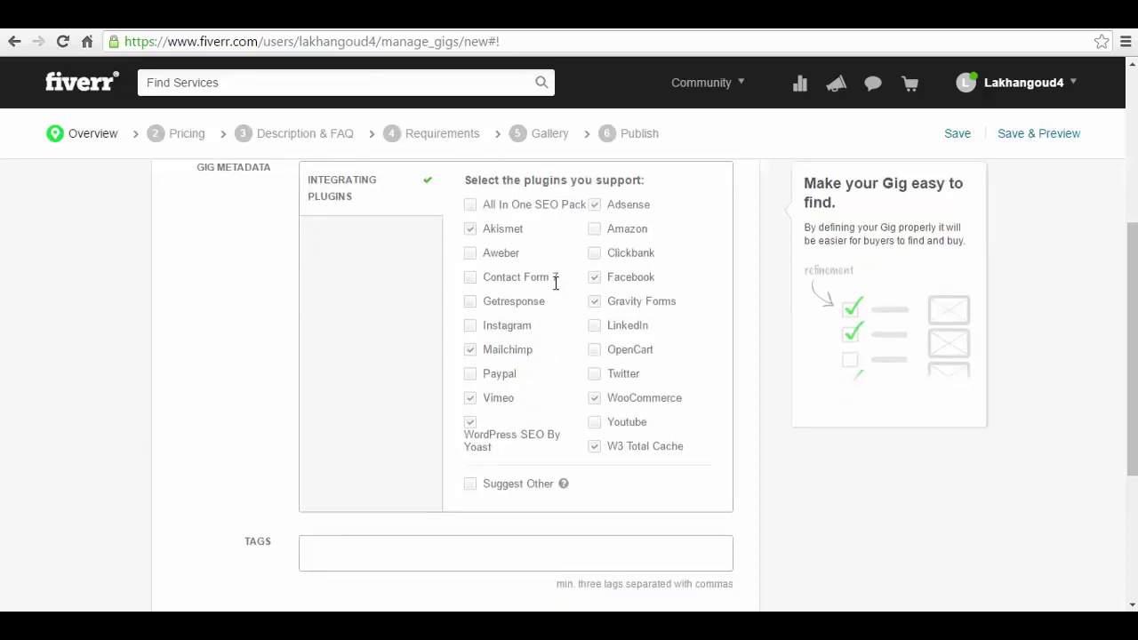
Add the tags "website" and "website designer" to the gig.
scroll(556, 282, down, 2)
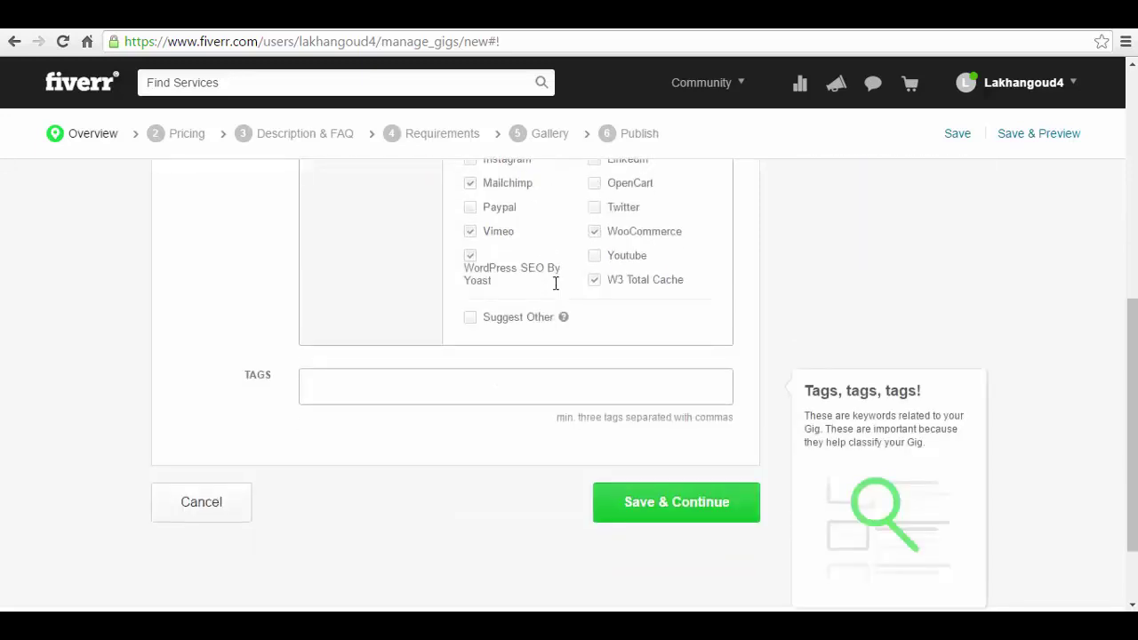
key(Tab)
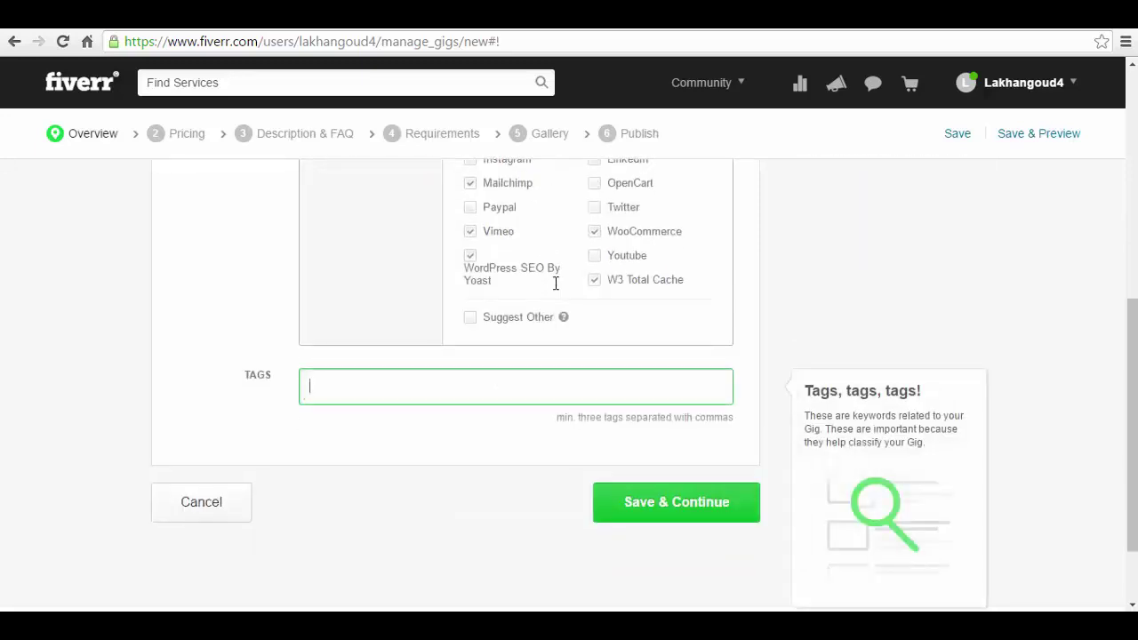
text(website)
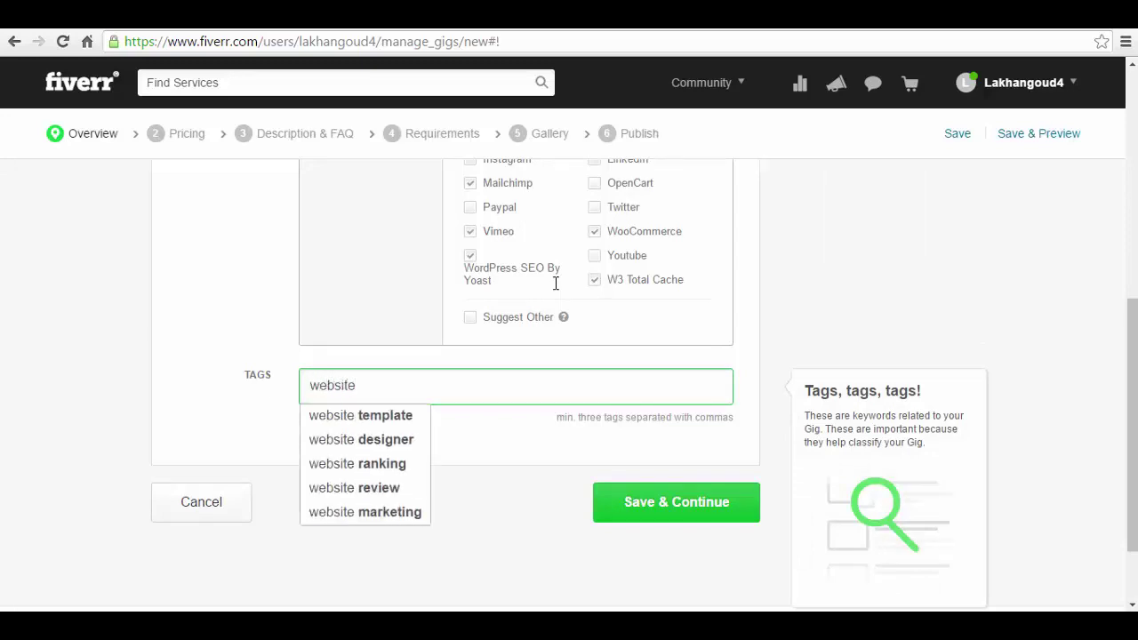
key(Down)
key(Down)
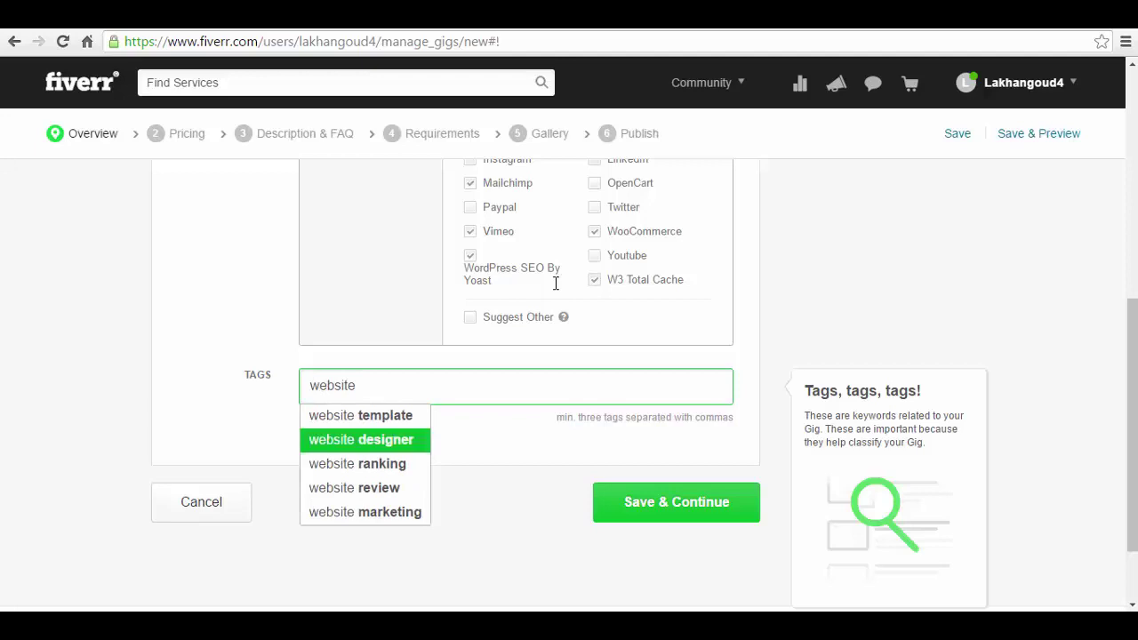
key(Return)
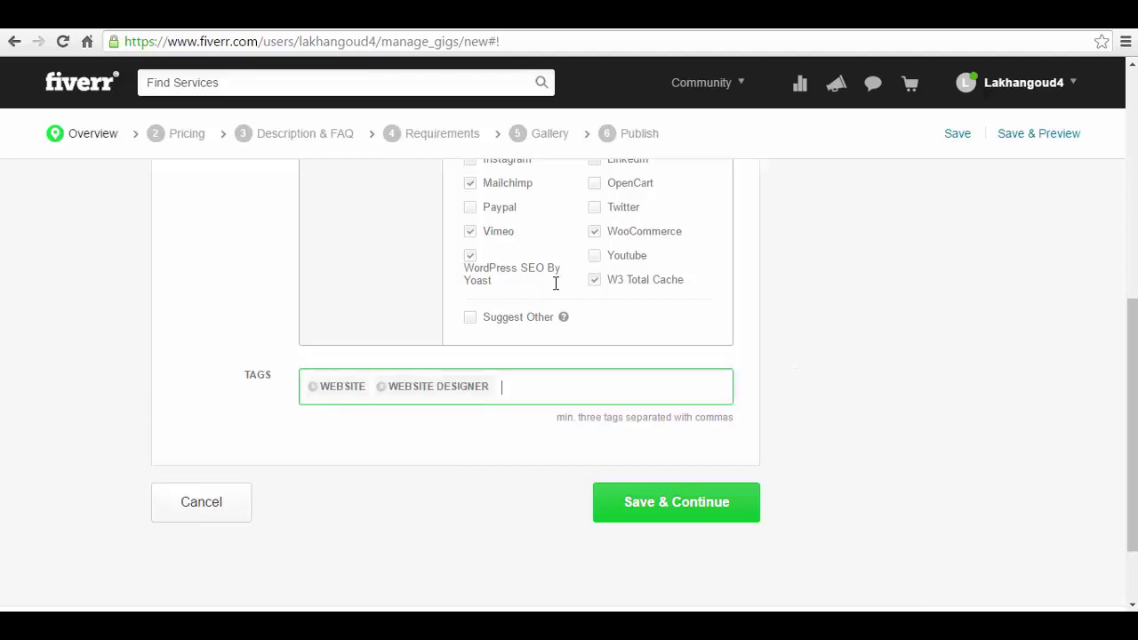
Add the tags "wor", "wordpres" and "wordpress blogs", and save the overview to continue to pricing.
text(wor)
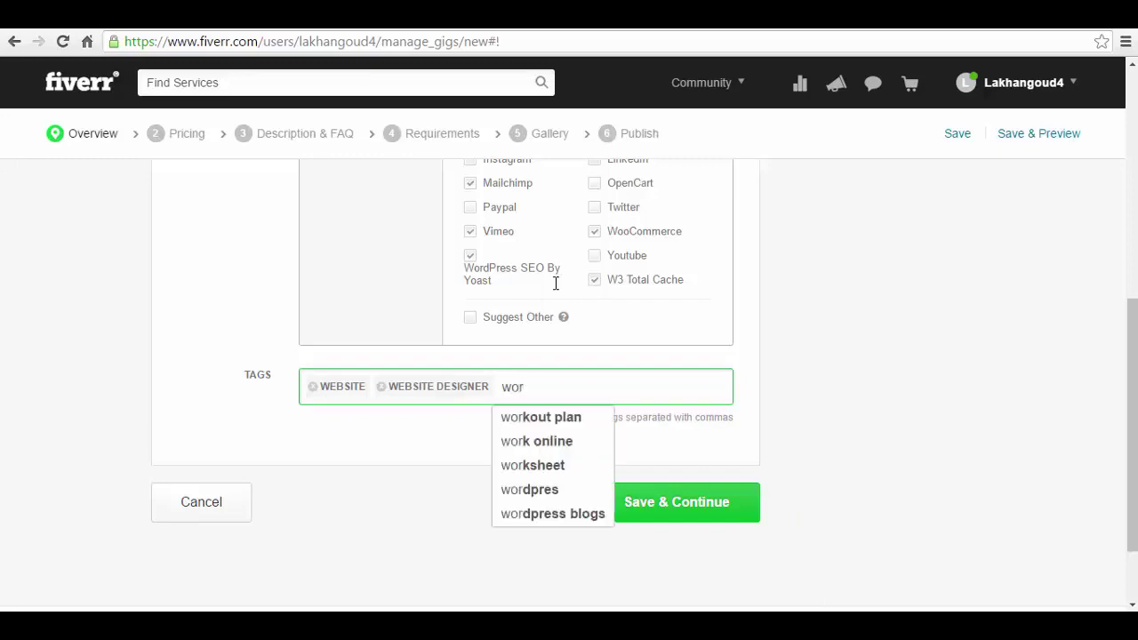
key(Down)
key(Down)
key(Down)
key(Down)
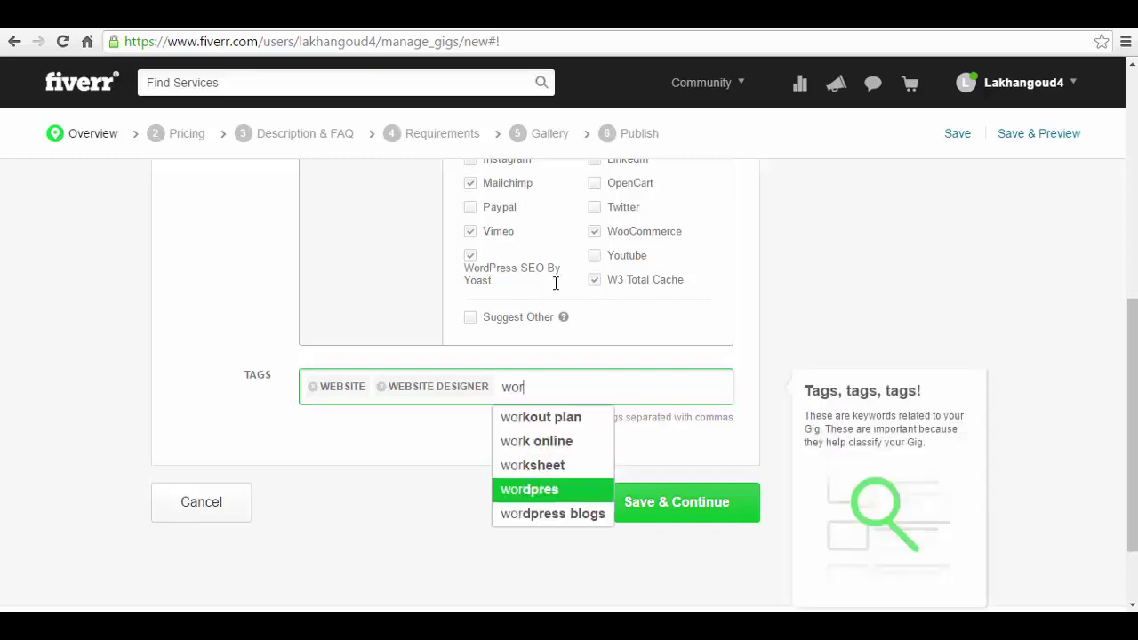
key(Return)
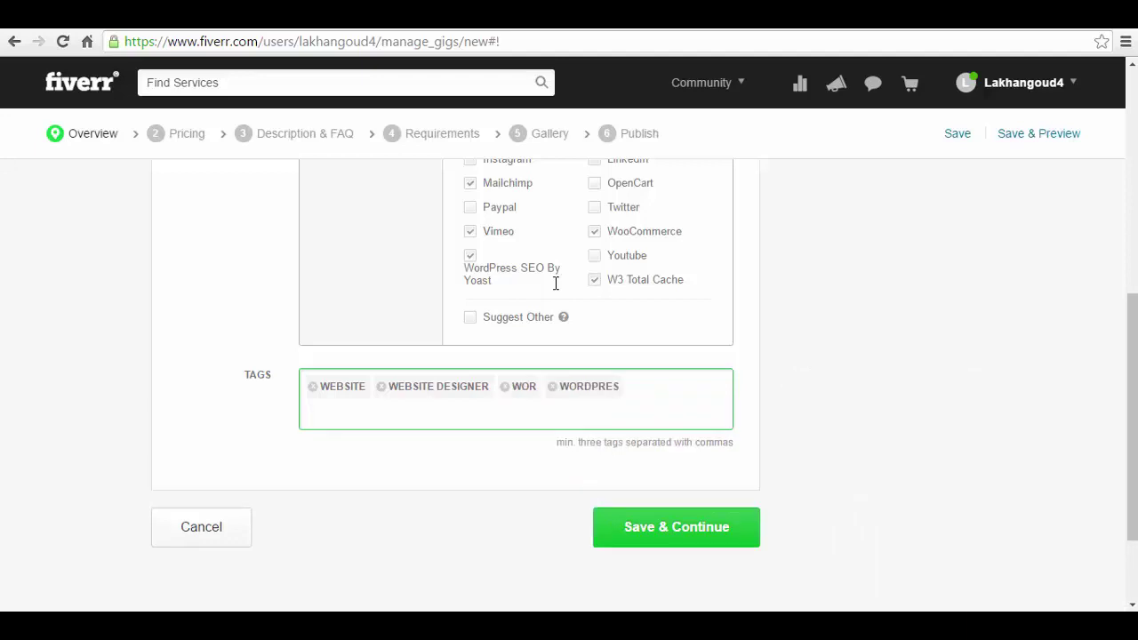
text(word)
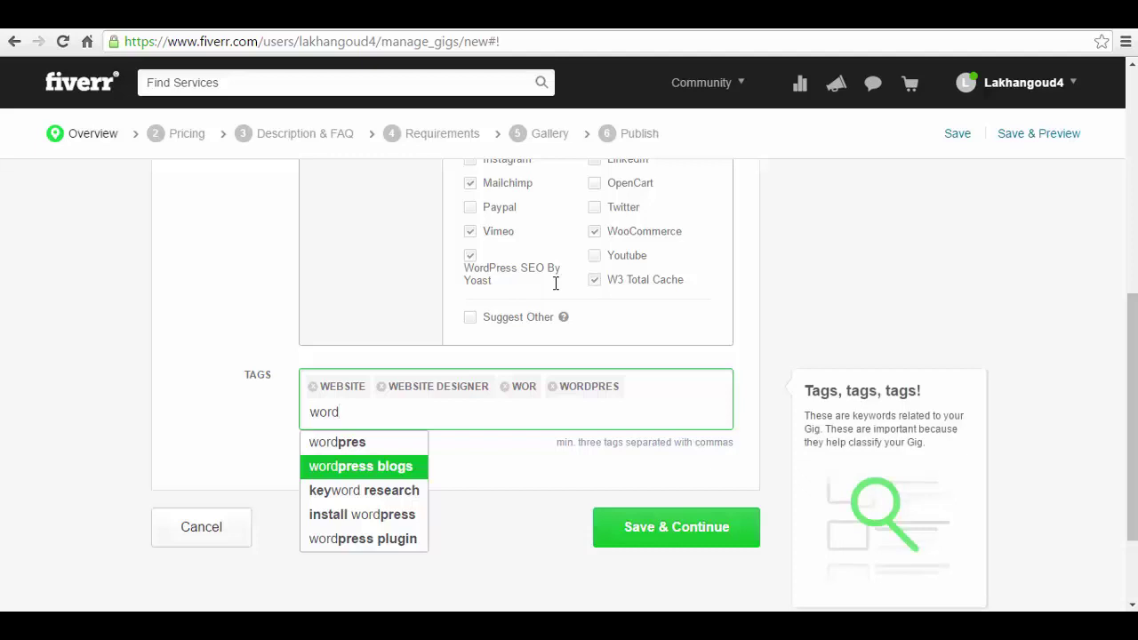
click(391, 467)
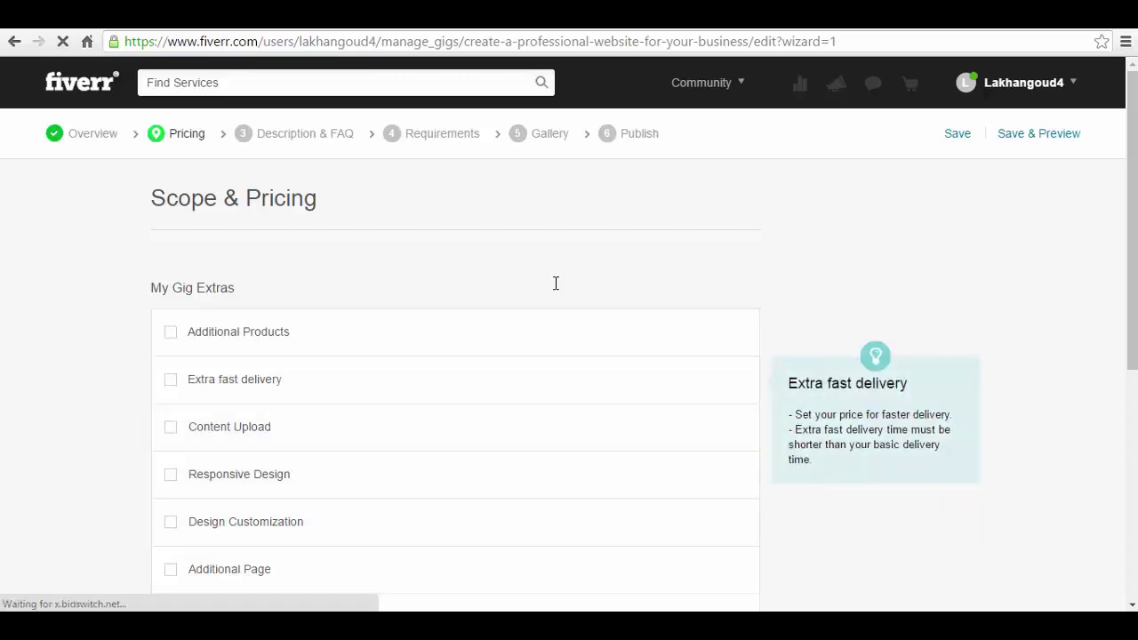
Enable the three-package option for the gig's pricing and dismiss the Gig Packages introduction.
scroll(555, 282, down, 2)
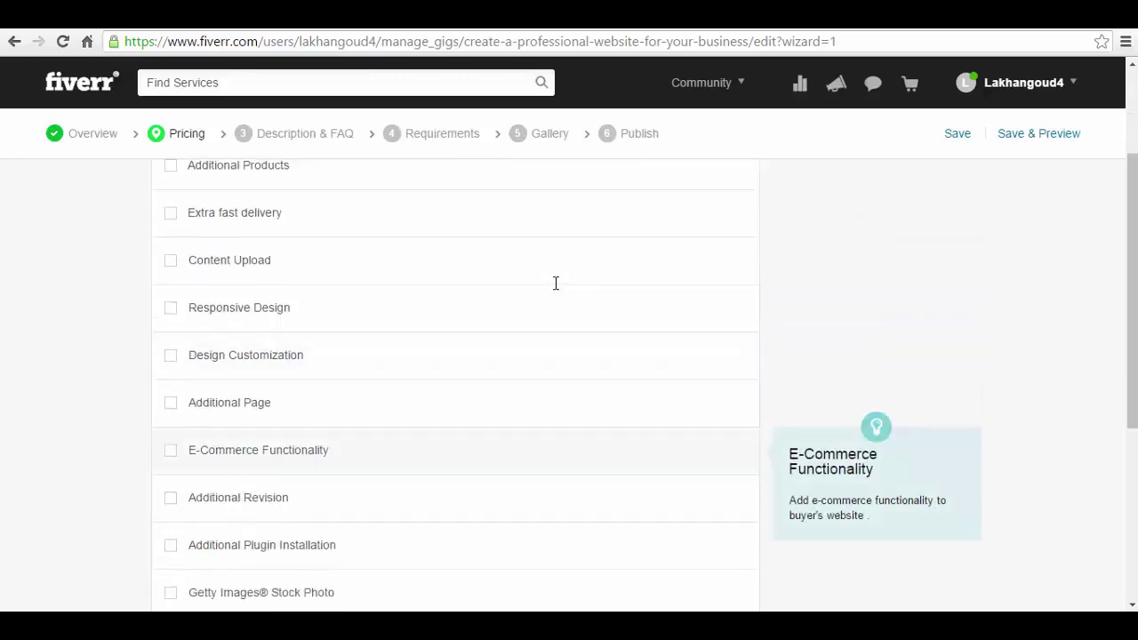
scroll(555, 283, up, 1)
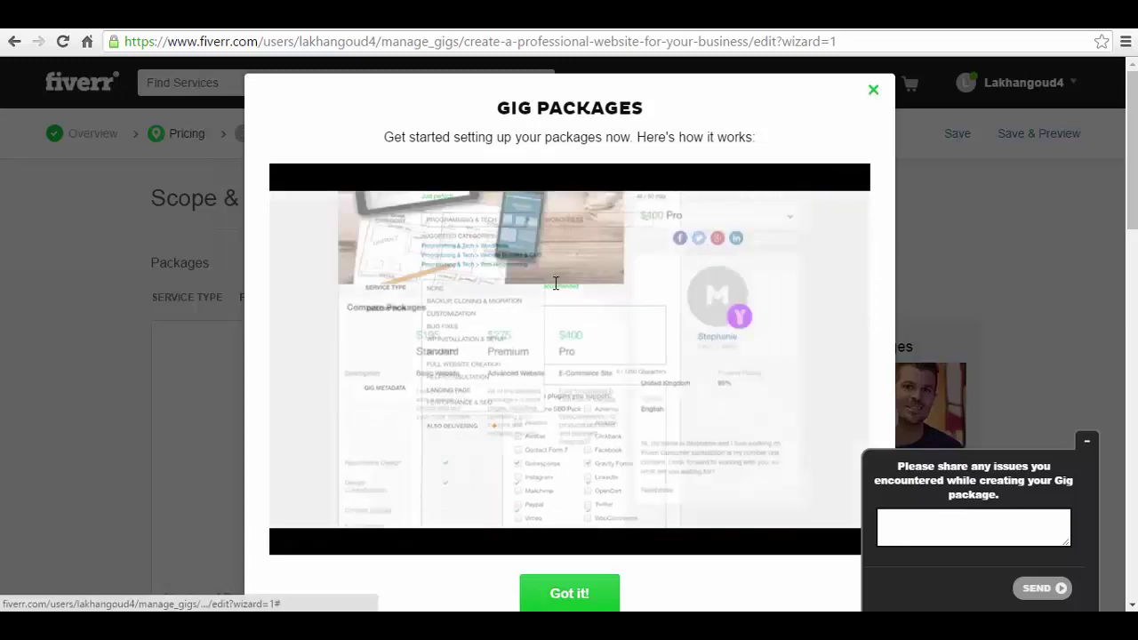
key(Escape)
Set the Standard package's price to $45 in the packages table.
scroll(555, 283, down, 2)
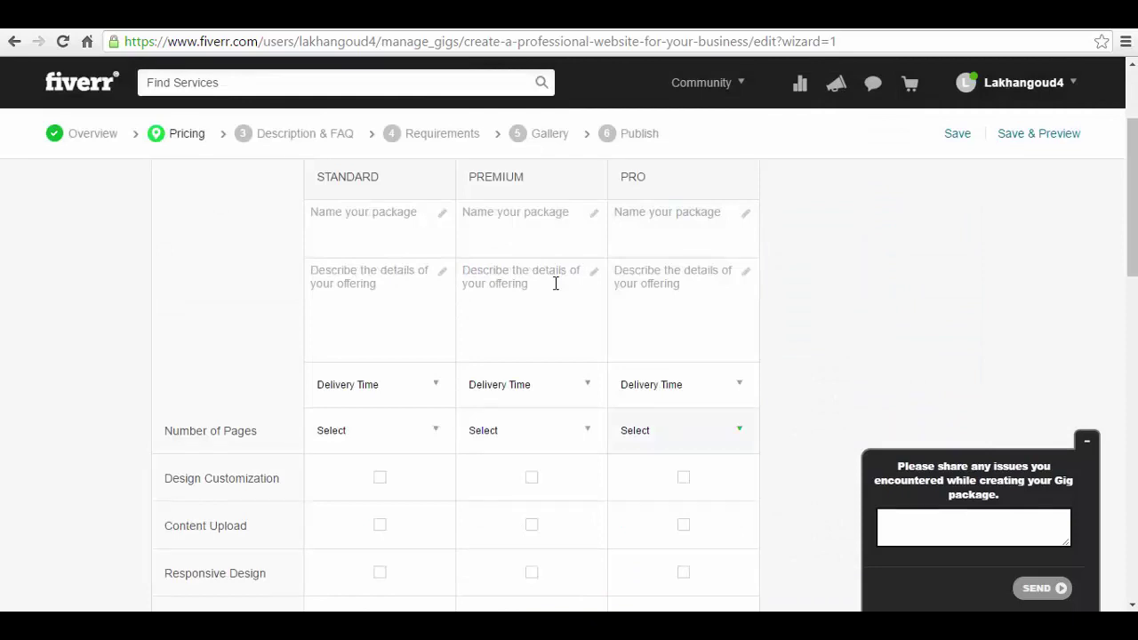
scroll(556, 283, up, 2)
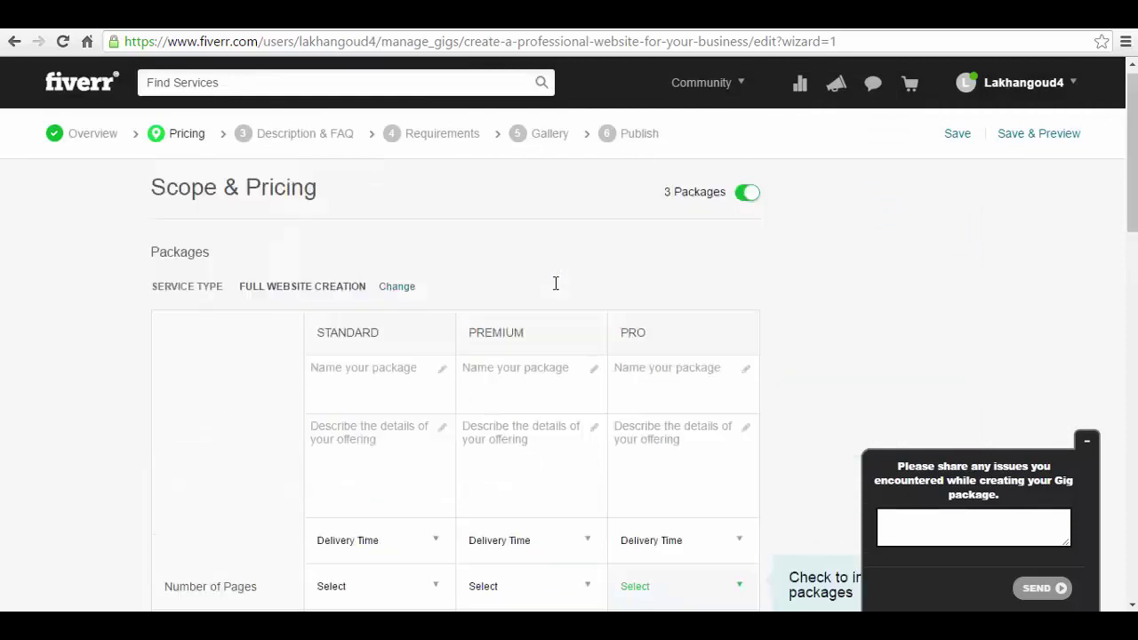
scroll(556, 282, down, 9)
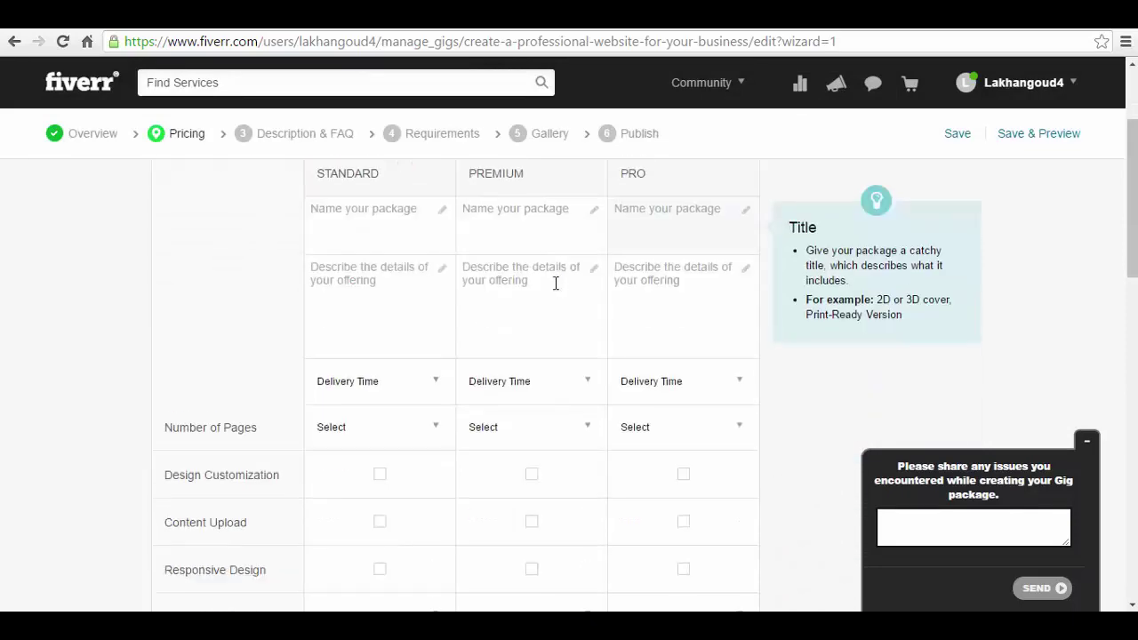
scroll(556, 282, down, 1)
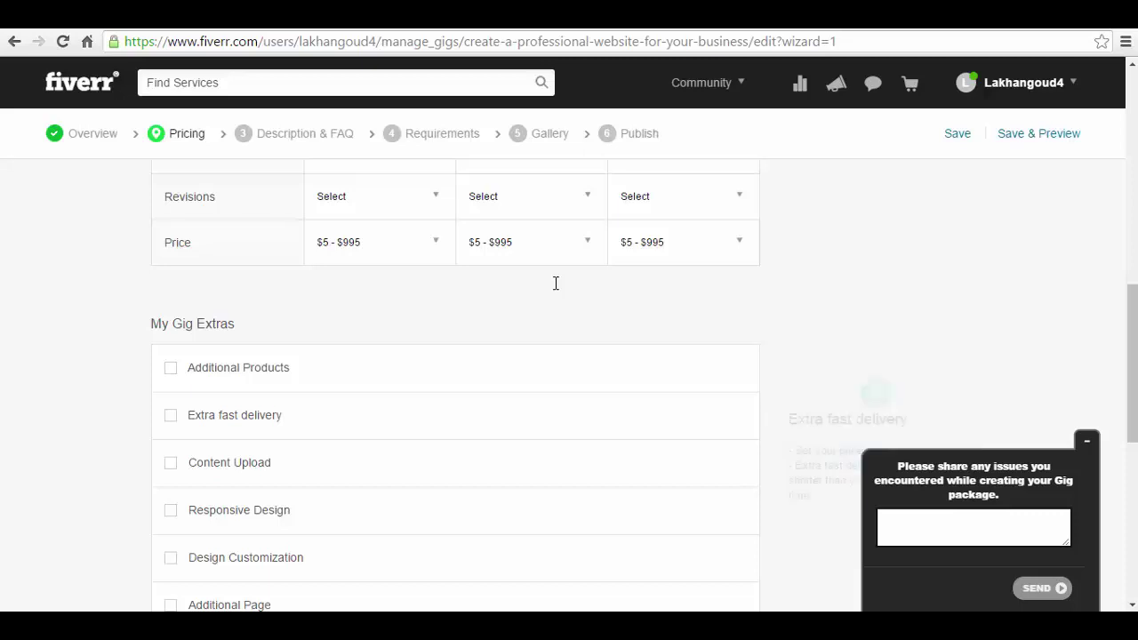
key(Tab)
key(Down)
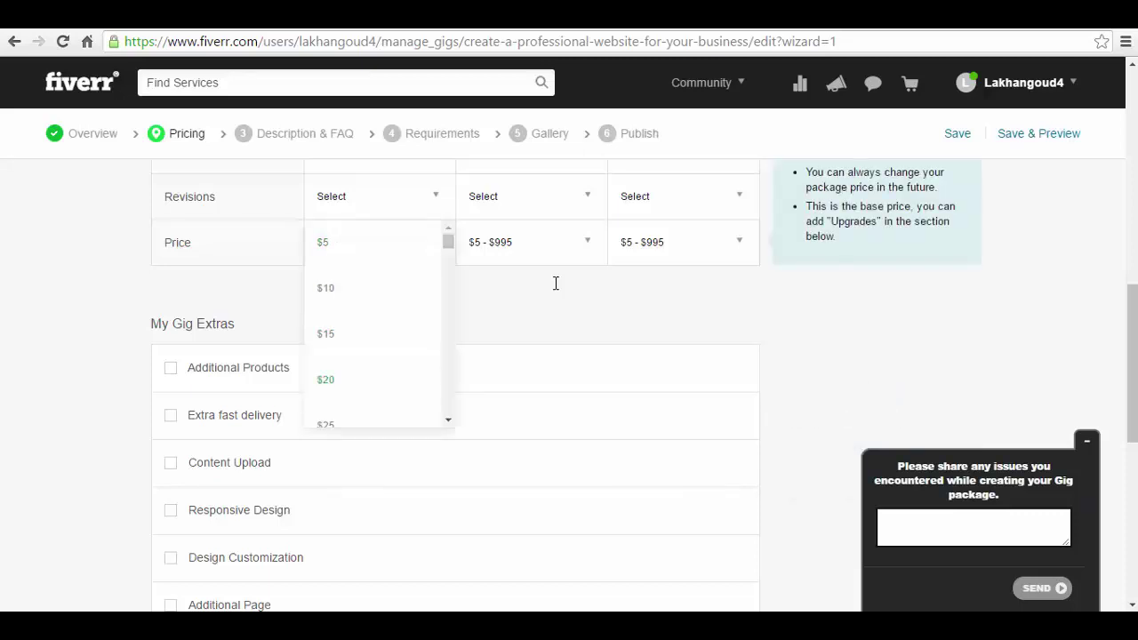
drag(448, 241, 448, 246)
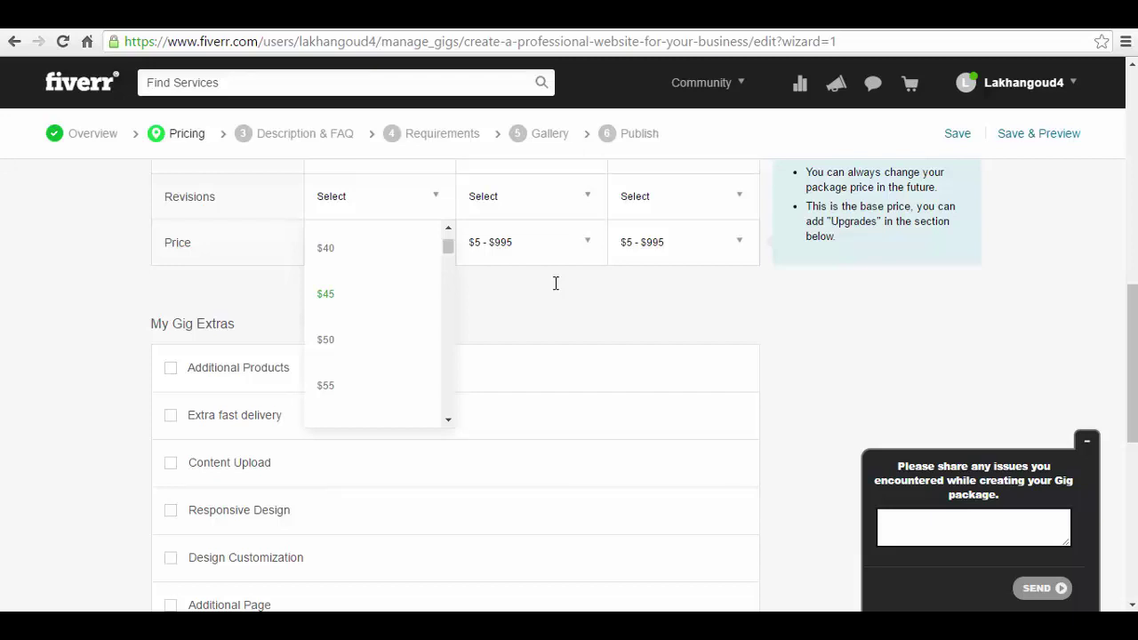
key(Return)
key(Tab)
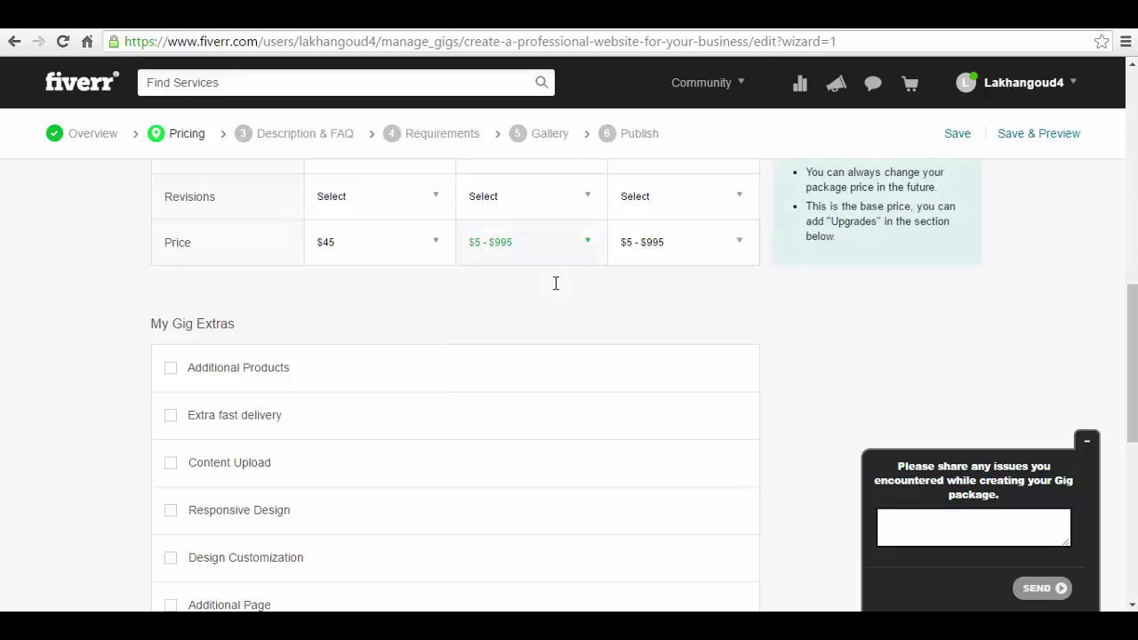
Set the Premium package's price to $65.
key(alt+Down)
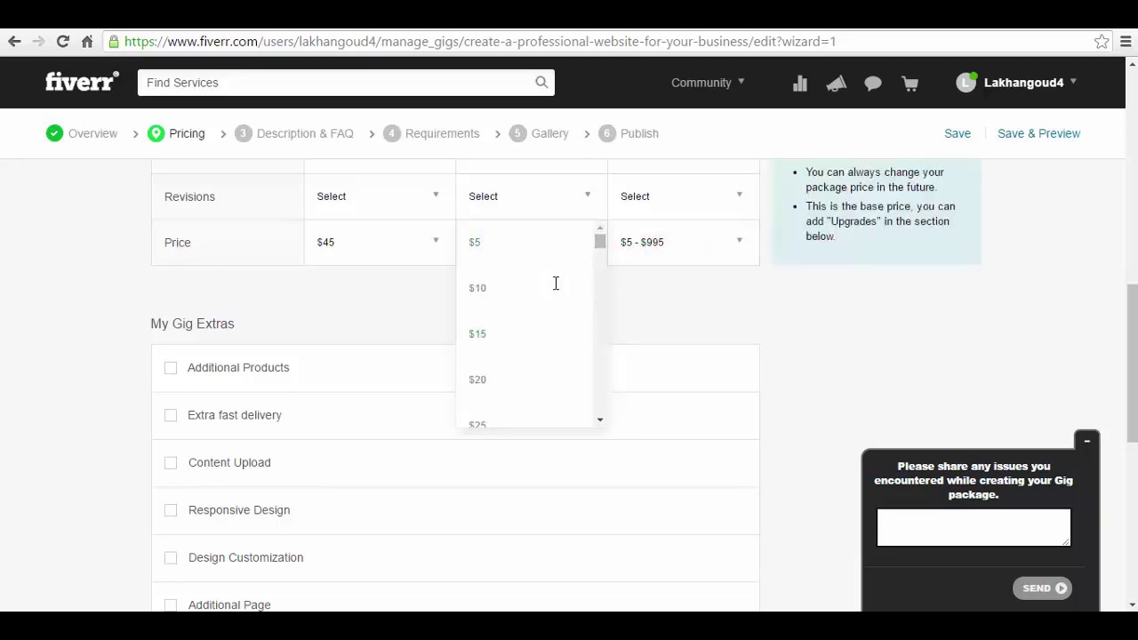
scroll(555, 283, down, 1)
scroll(556, 283, down, 2)
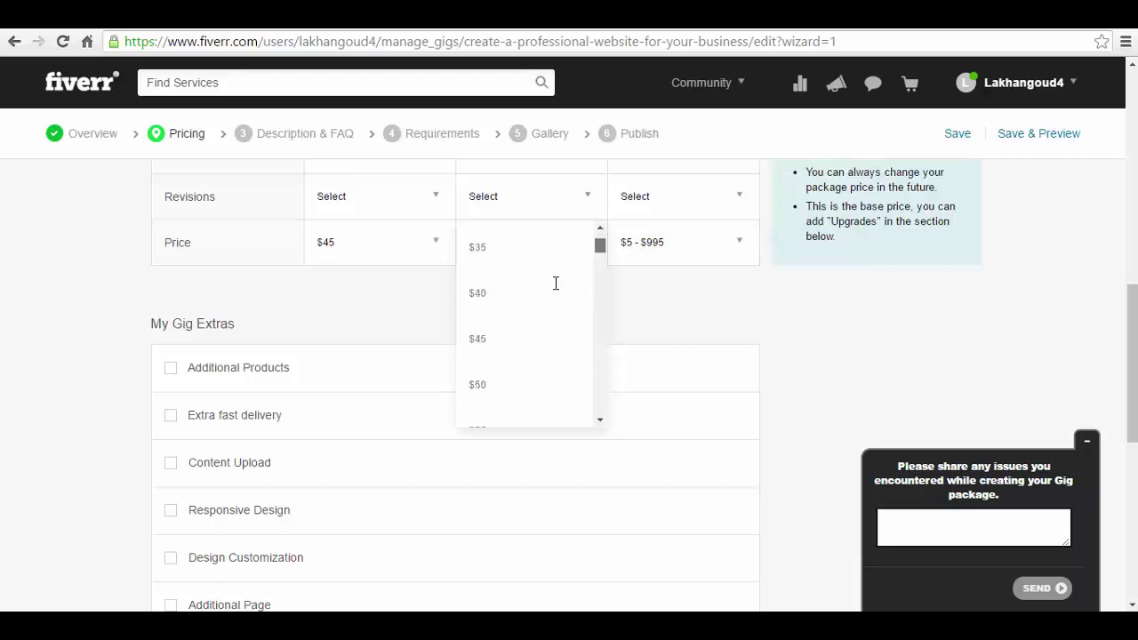
scroll(555, 282, down, 2)
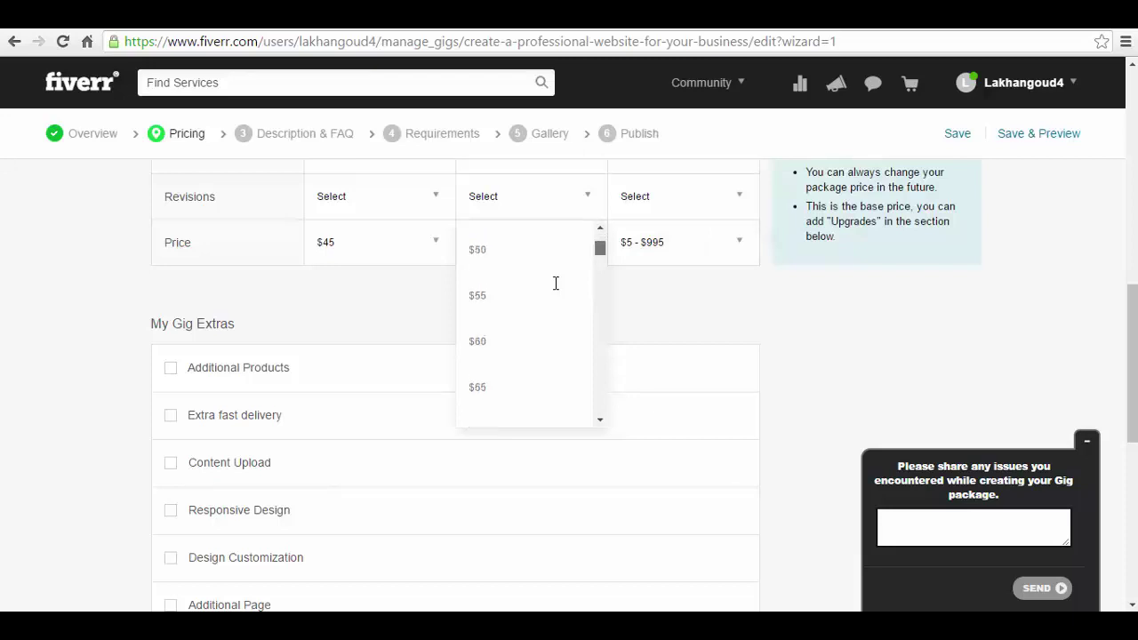
click(525, 386)
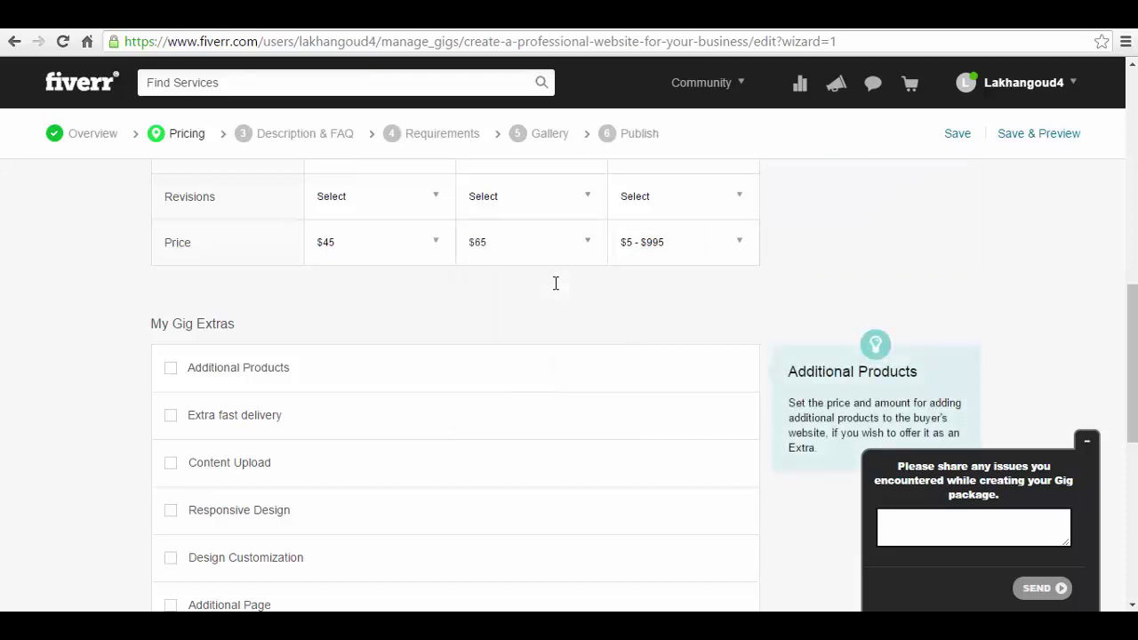
Set the Pro package's price to $110 in the packages table.
click(700, 241)
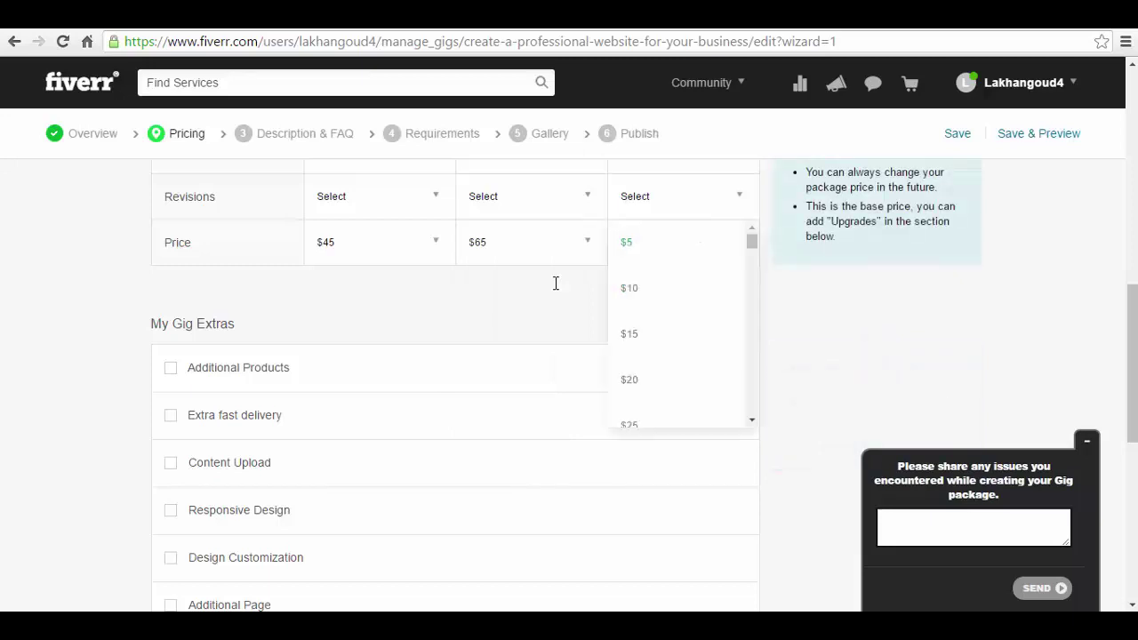
scroll(556, 282, down, 10)
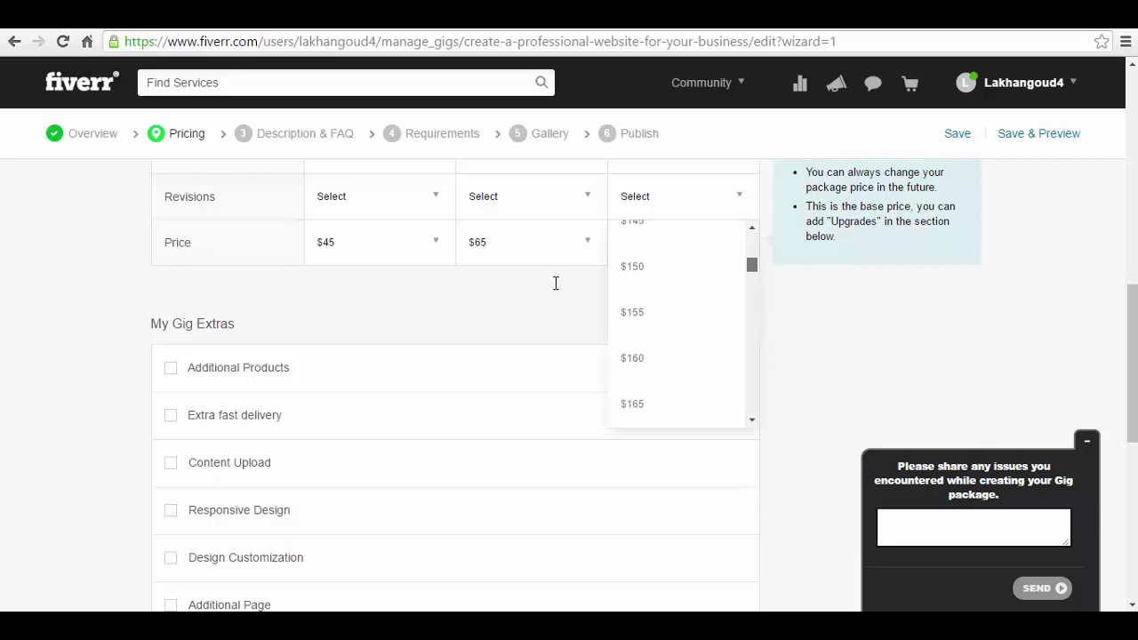
scroll(556, 283, up, 1)
scroll(555, 283, down, 1)
scroll(556, 283, up, 1)
scroll(556, 282, up, 1)
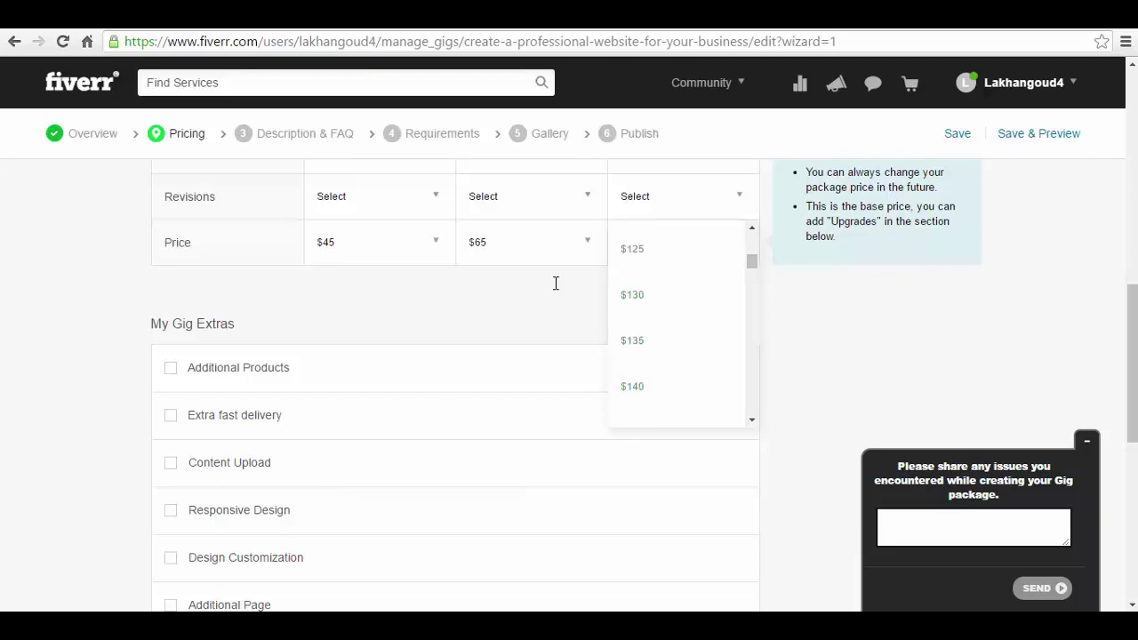
scroll(556, 282, up, 1)
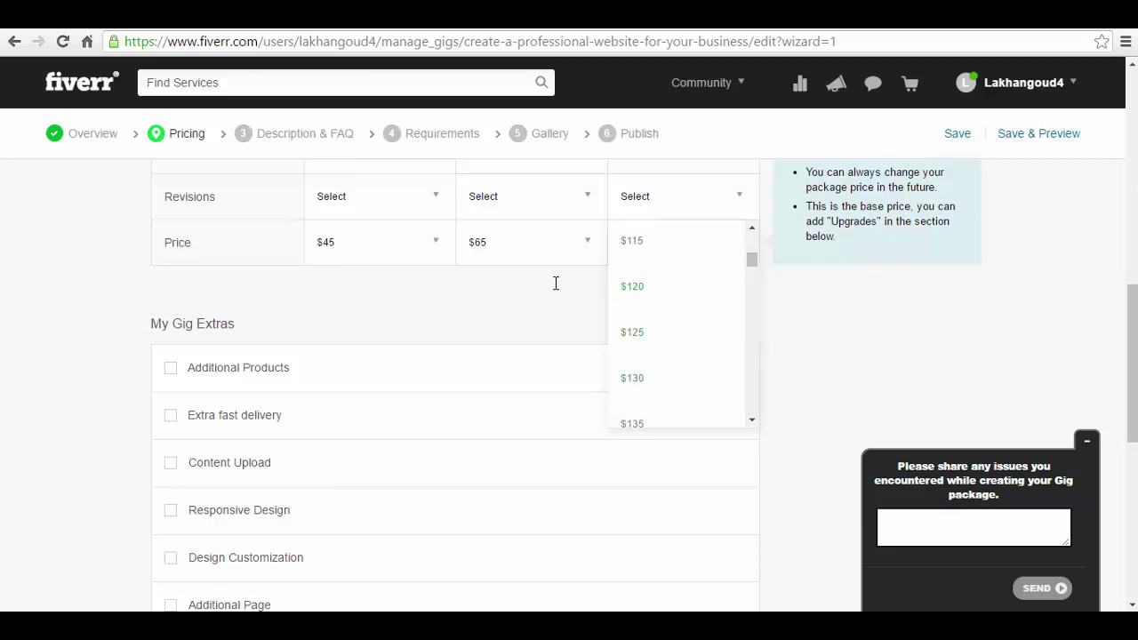
scroll(555, 283, up, 1)
key(Return)
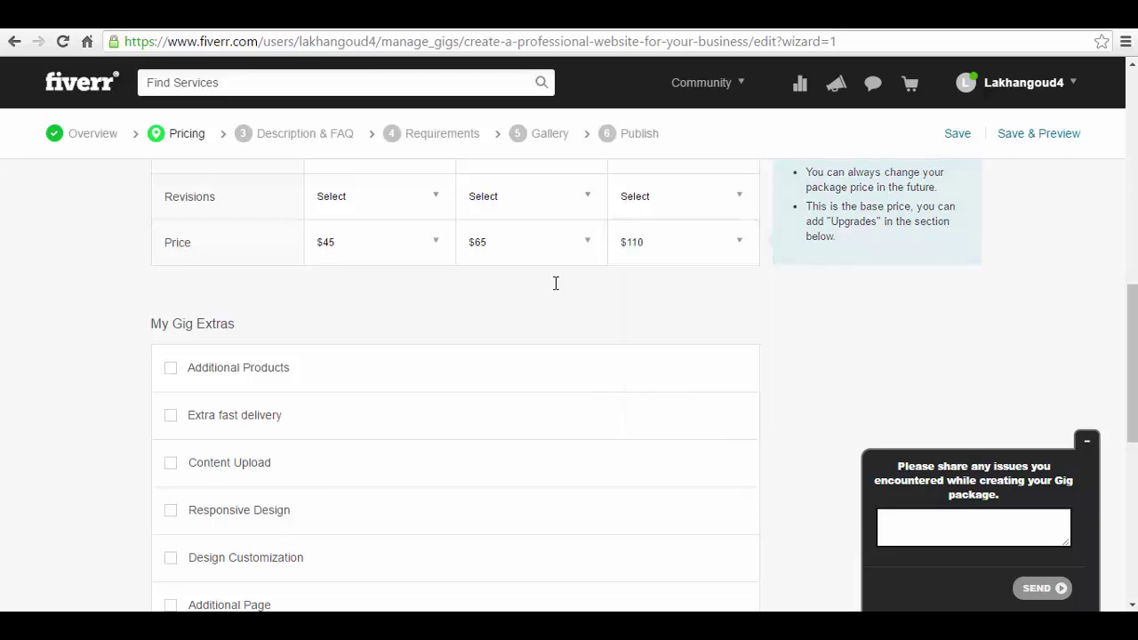
Set the Standard package's number of pages to 10.
scroll(555, 282, up, 8)
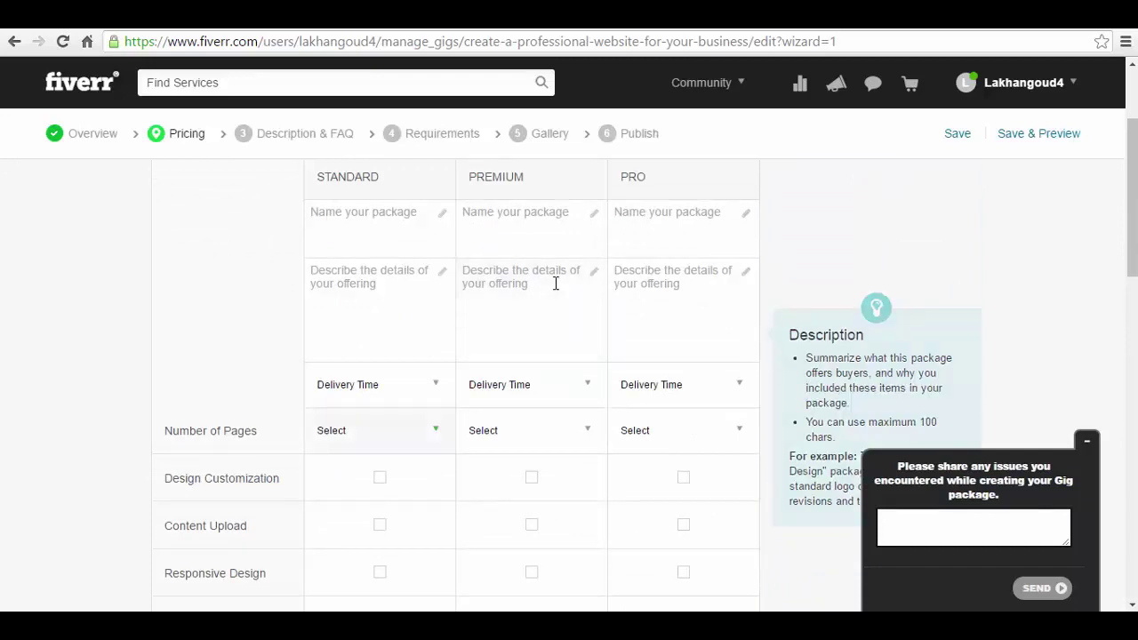
scroll(556, 283, down, 3)
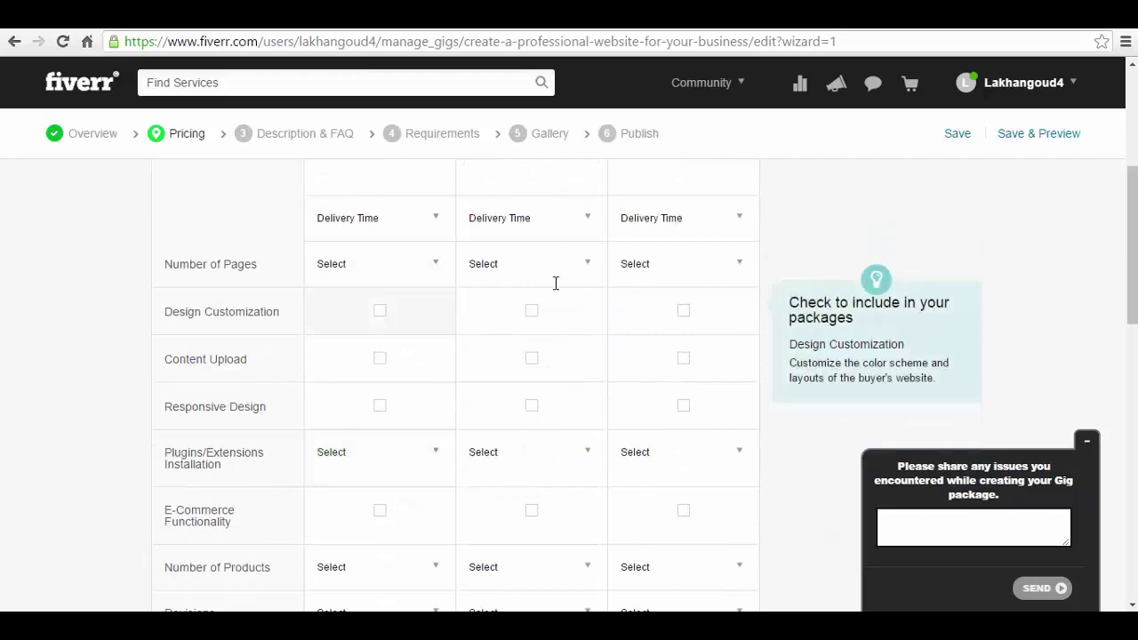
key(Tab)
key(alt+Down)
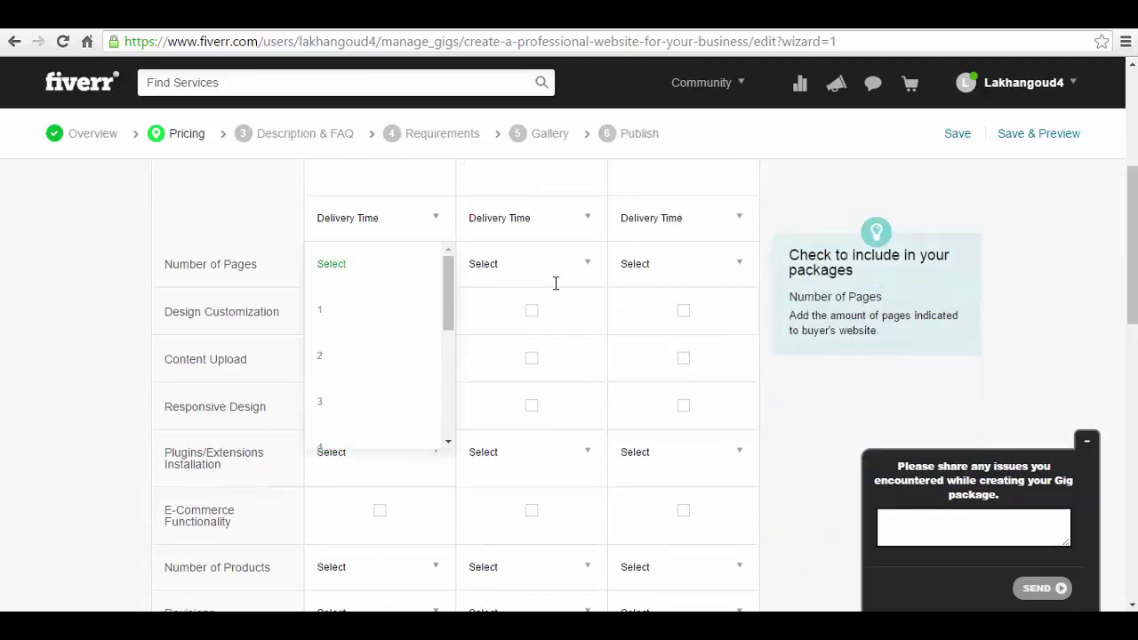
key(Down)
key(Down)
key(Down)
key(Down)
key(Down)
key(Down)
key(Down)
key(Down)
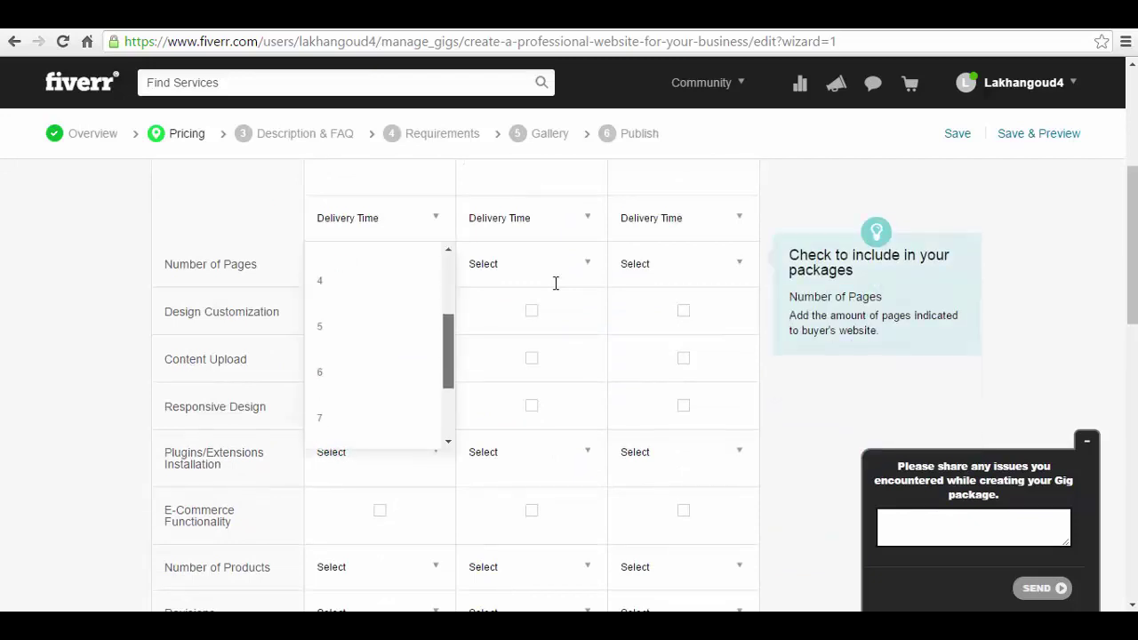
key(Down)
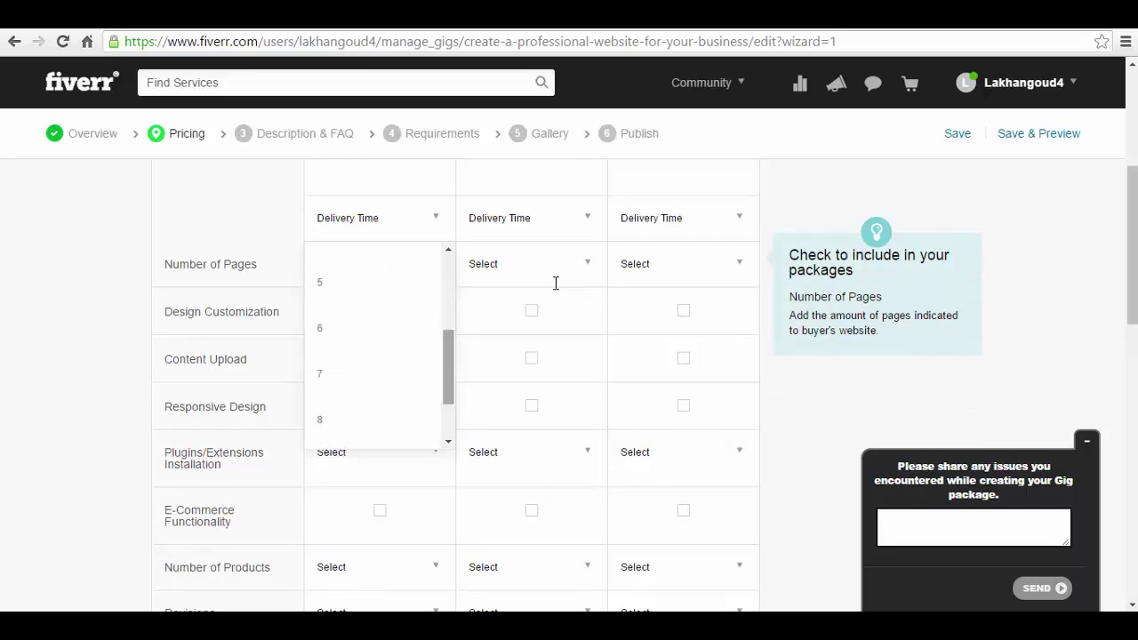
key(Down)
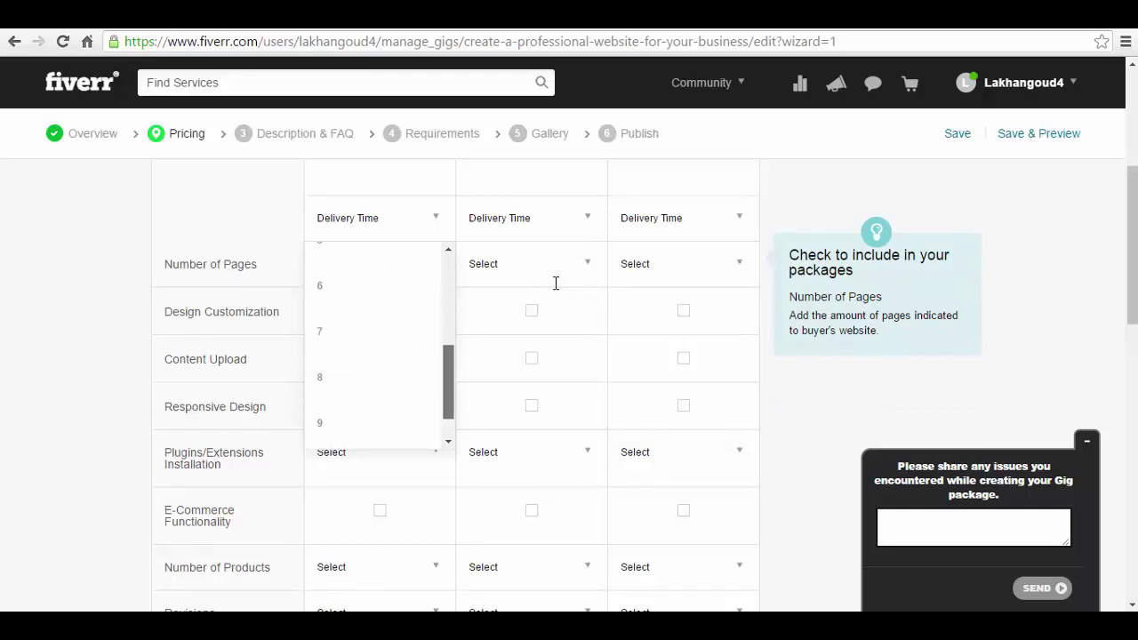
key(Down)
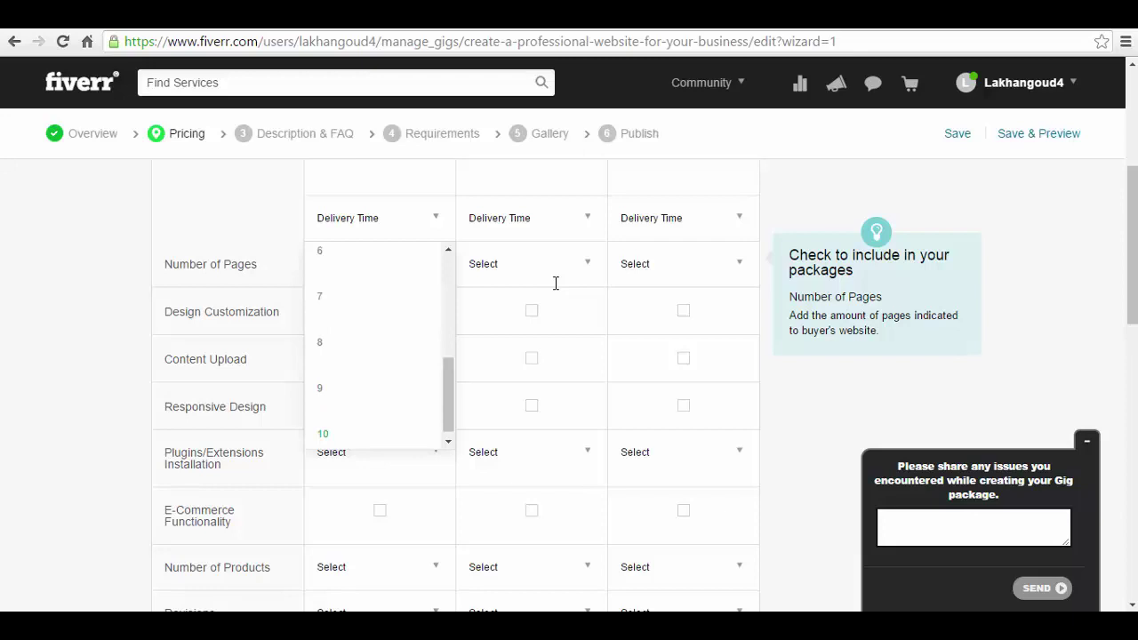
key(Return)
Open the Premium package's number of pages choices and go to the highest values.
key(Tab)
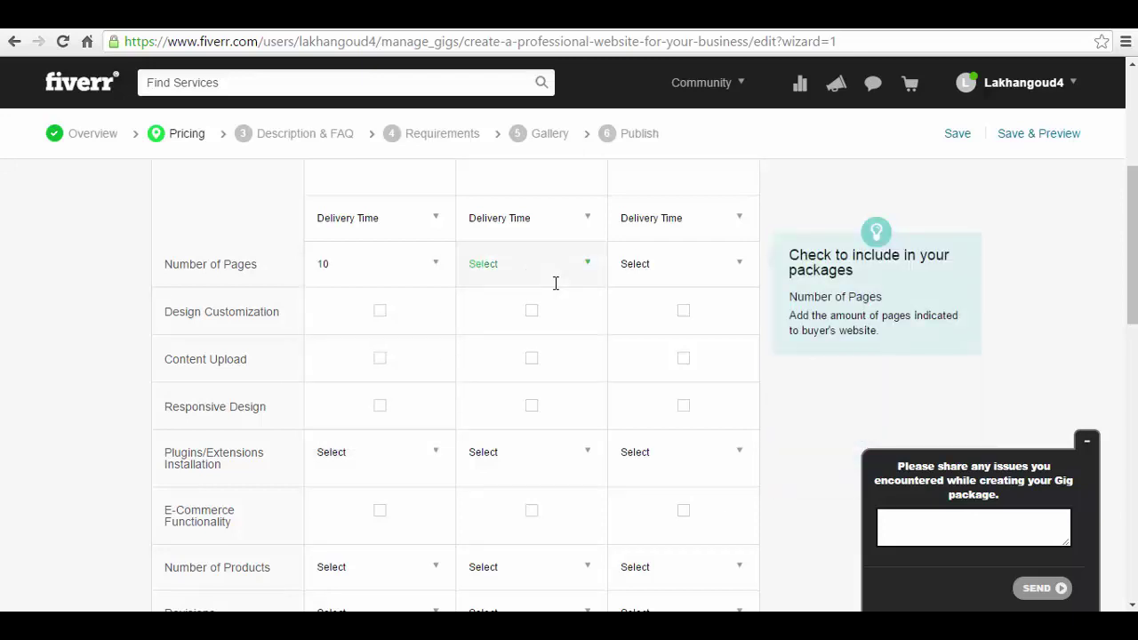
click(556, 283)
scroll(556, 283, down, 3)
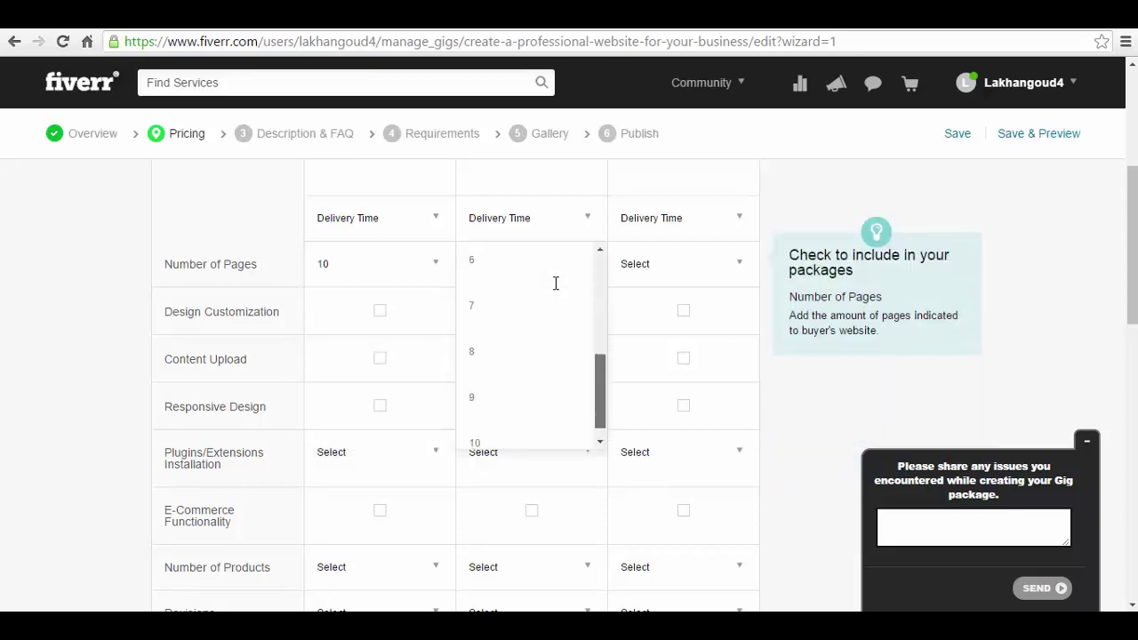
scroll(556, 283, down, 1)
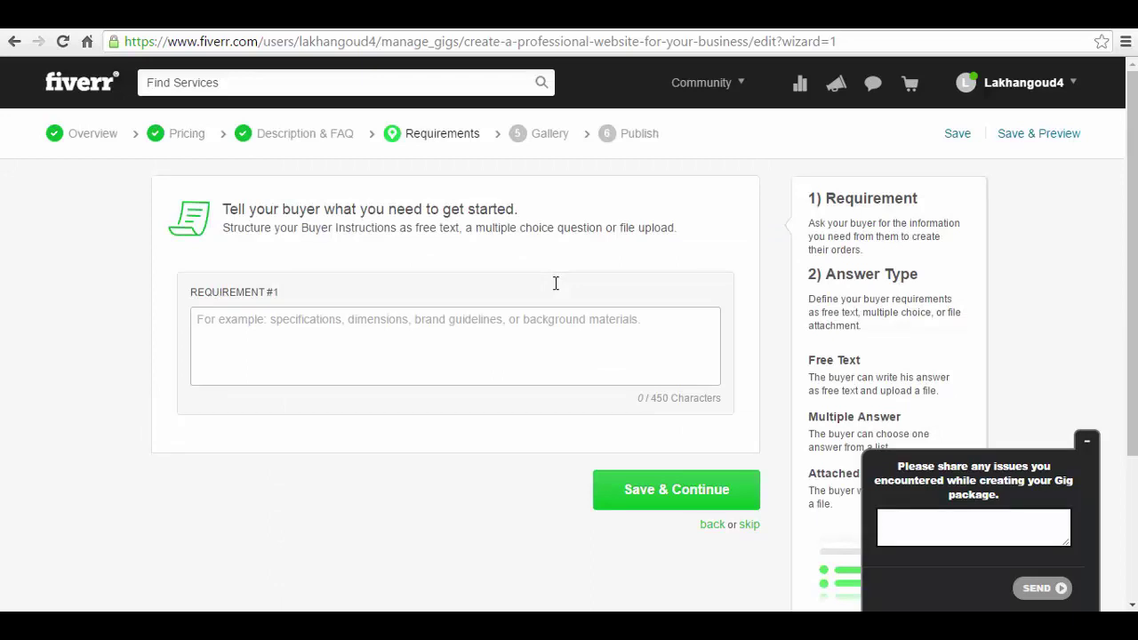
Enter "Domain + Hosting and content details .." as the first buyer requirement, correcting the misspelled word with the "content" spelling suggestion.
click(556, 282)
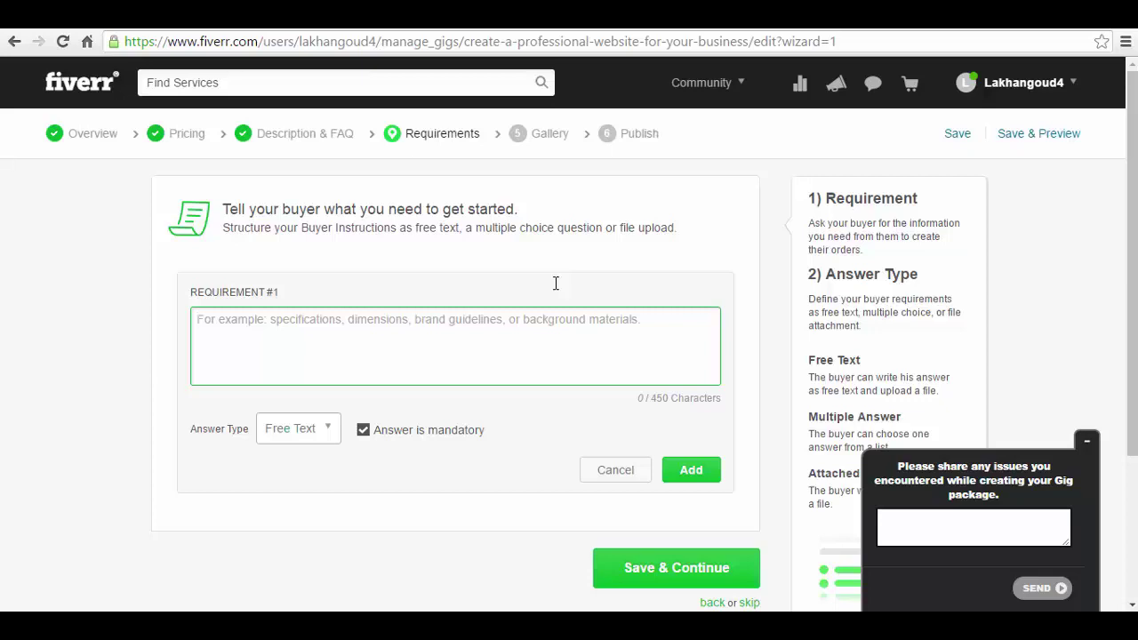
text(Domai)
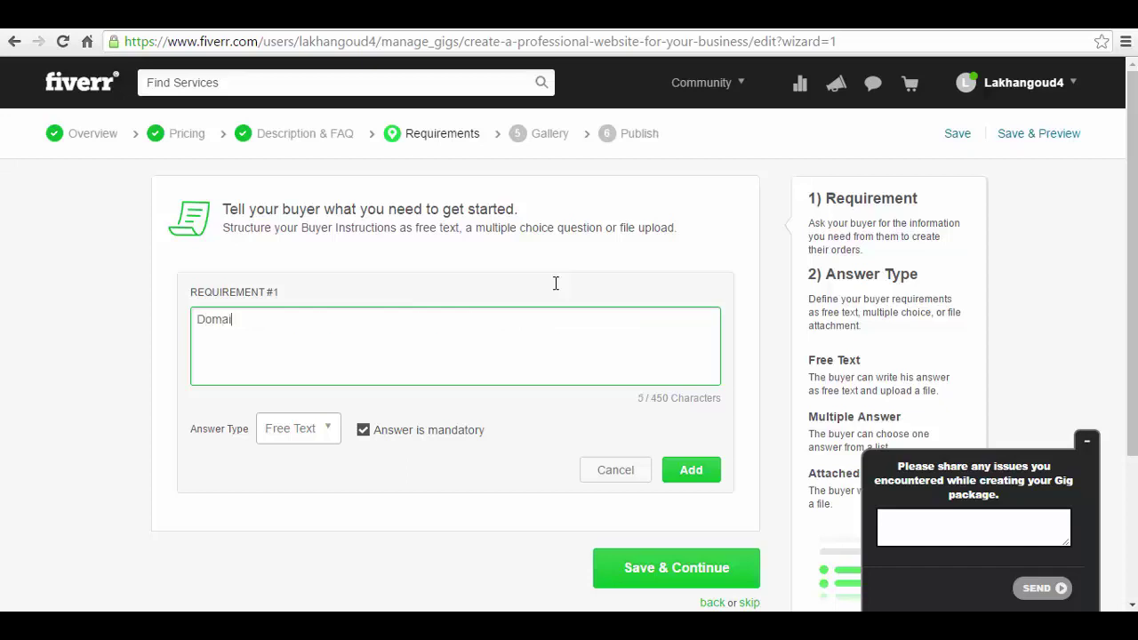
text(n + Hosting and cont)
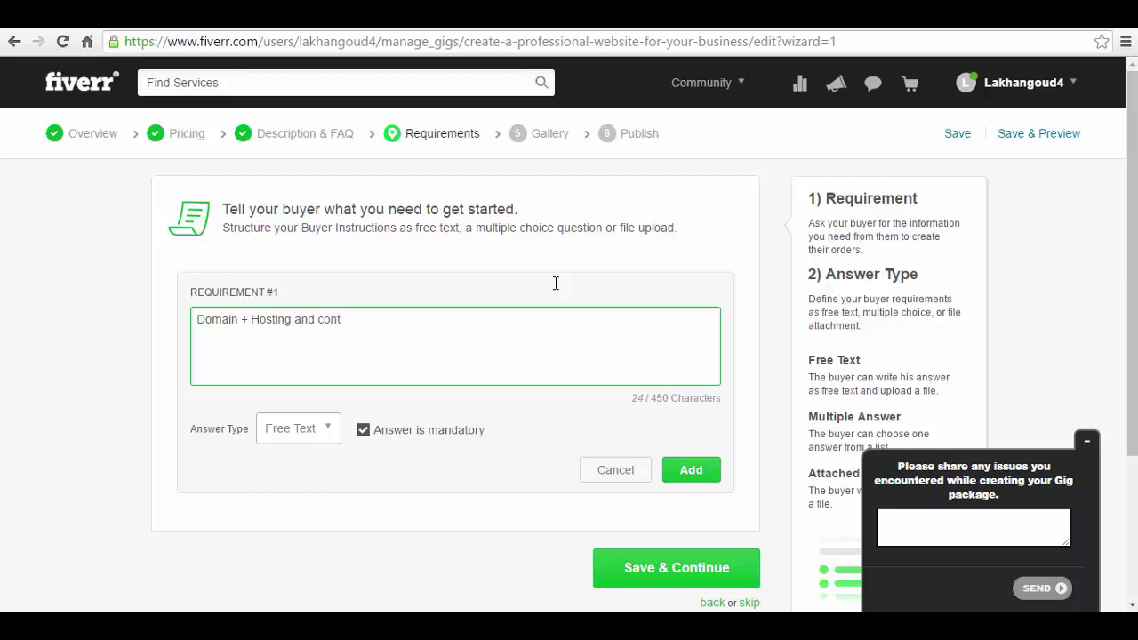
text(ant)
right_click(347, 320)
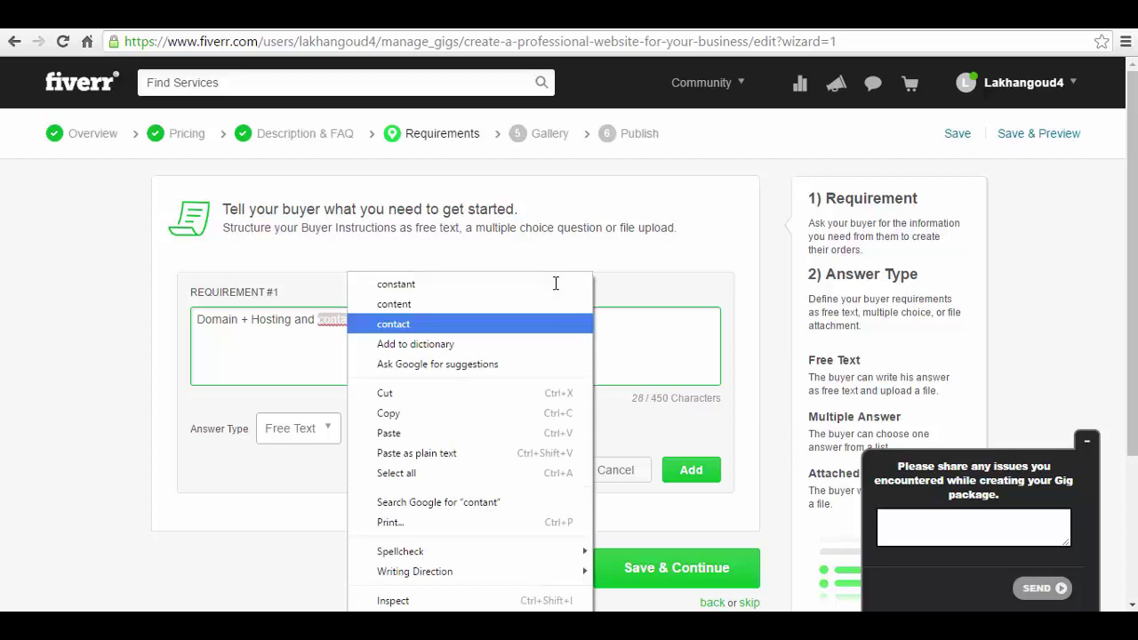
key(Up)
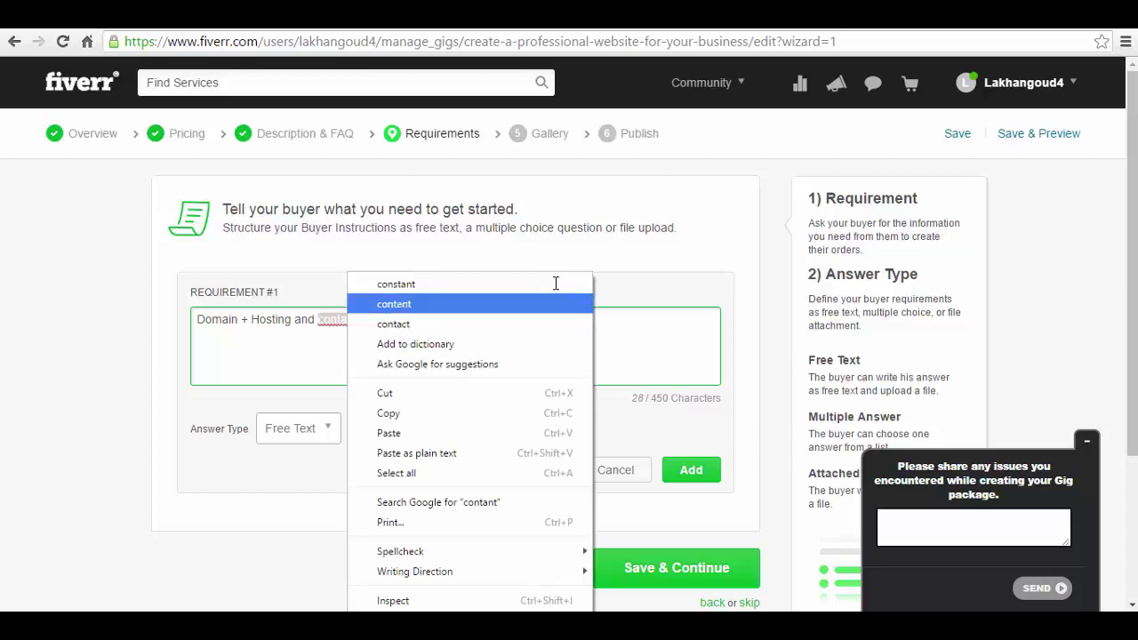
key(Return)
text(d)
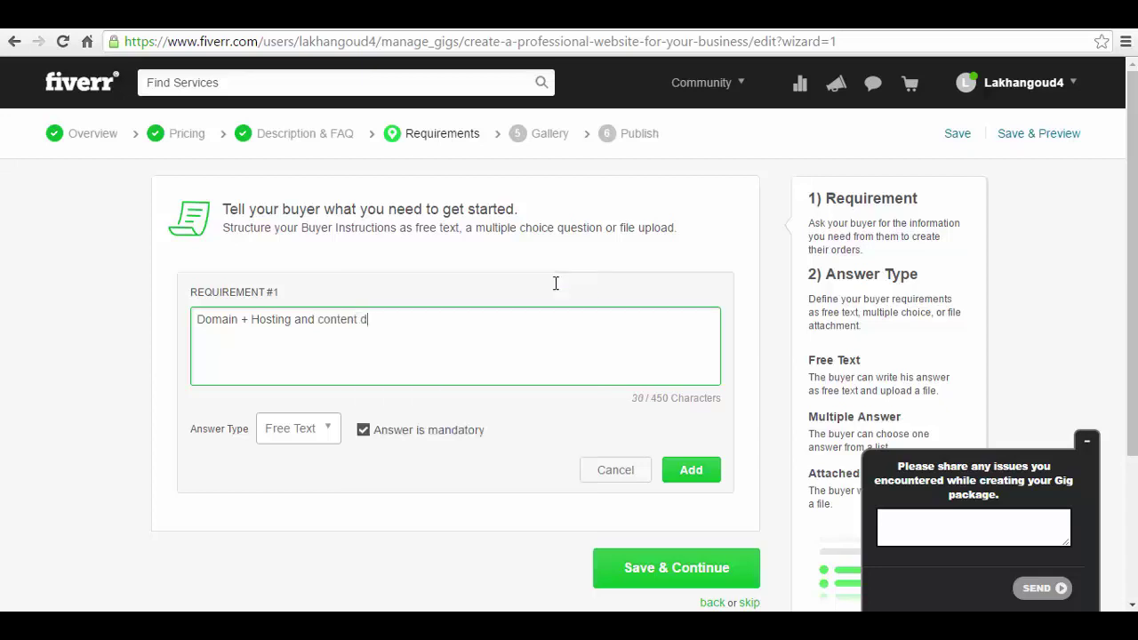
text(etails ..)
key(Return)
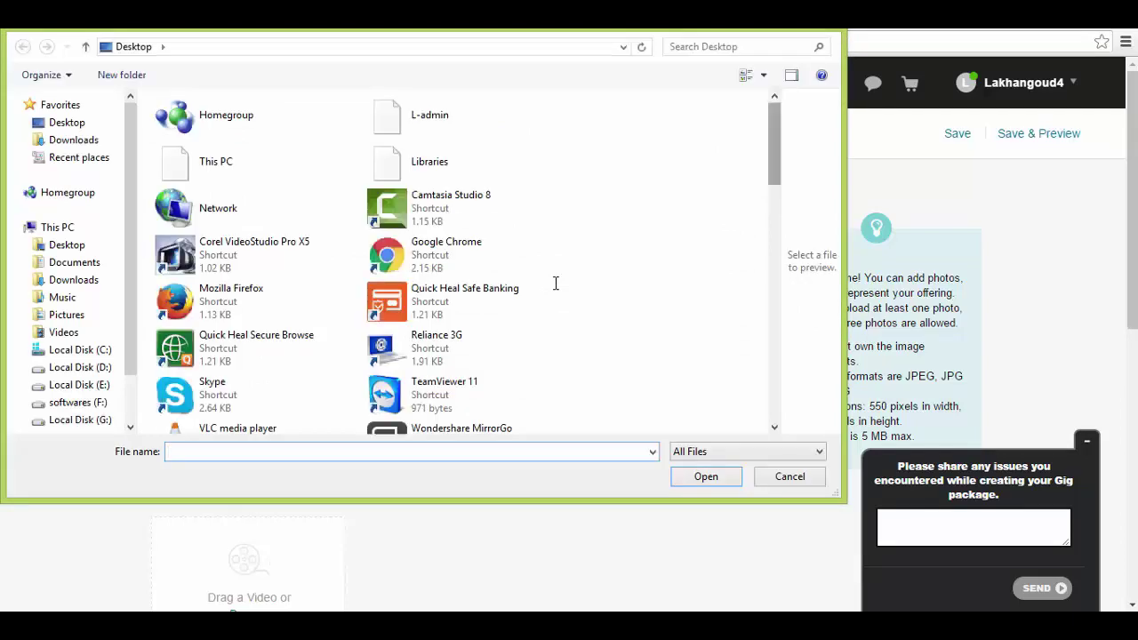
Open the "backup 31 5 16" folder on the Desktop as the source for the gig's portfolio photos.
scroll(556, 282, down, 3)
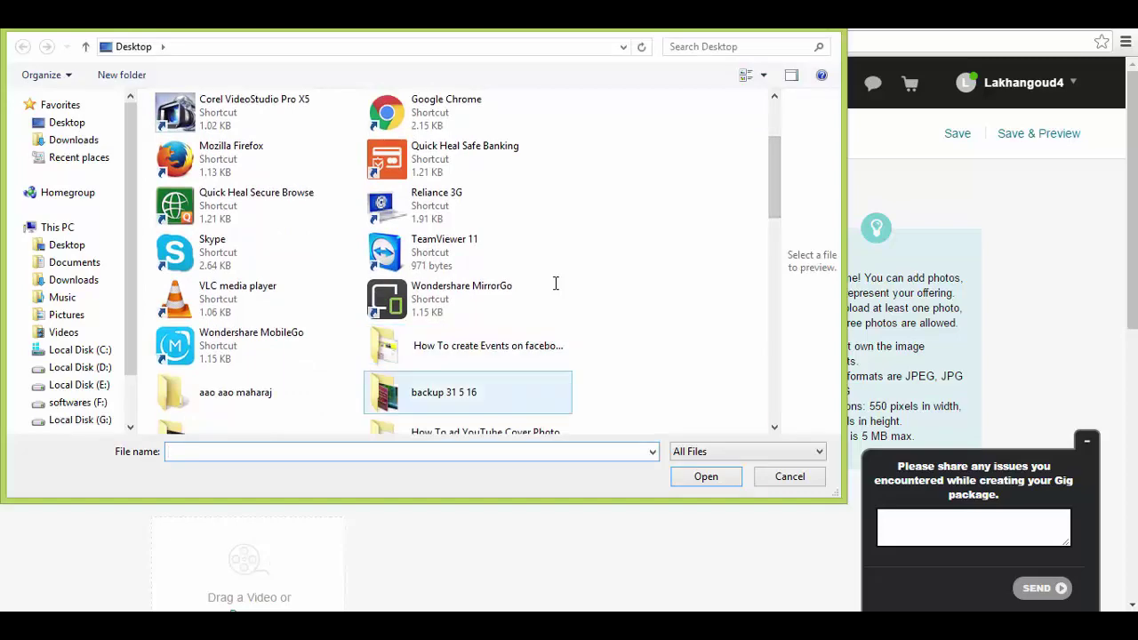
click(467, 392)
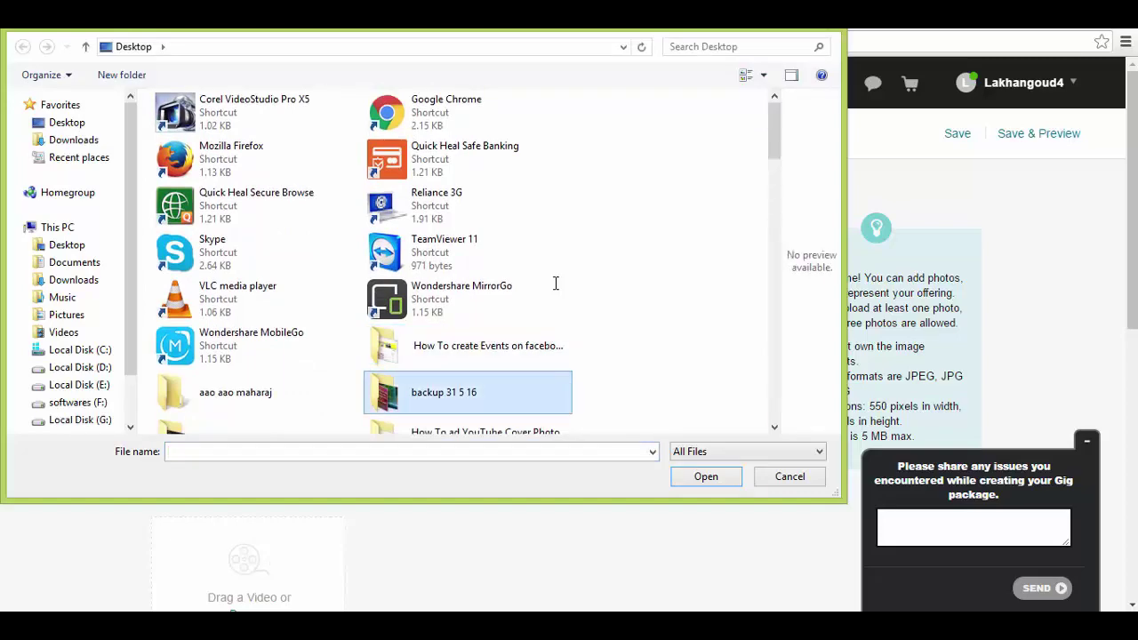
key(Return)
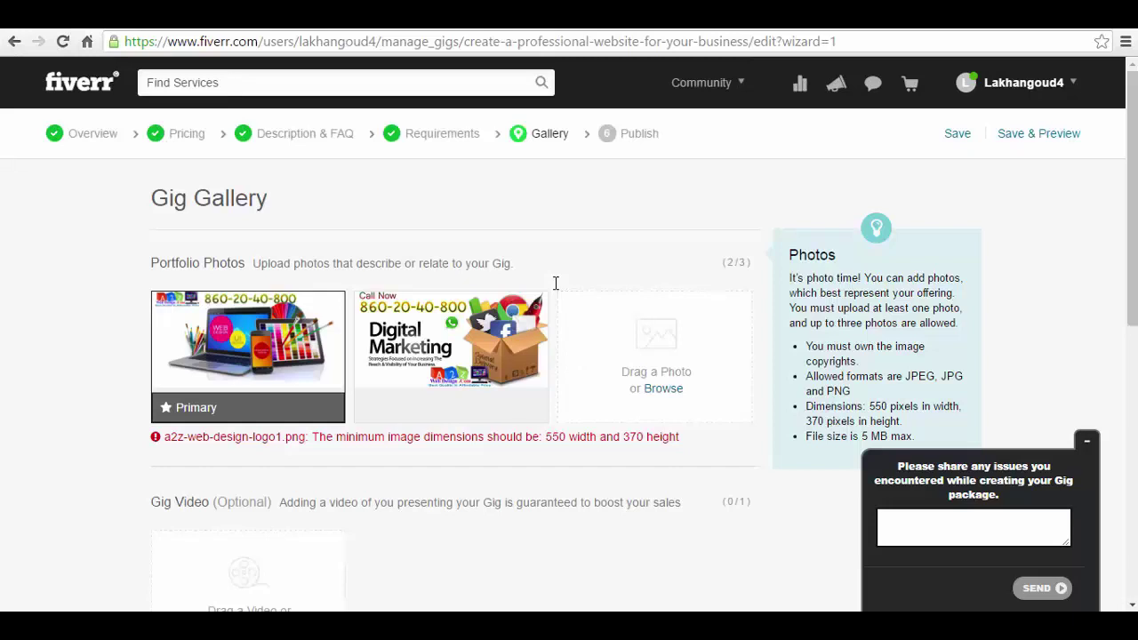
scroll(556, 282, down, 4)
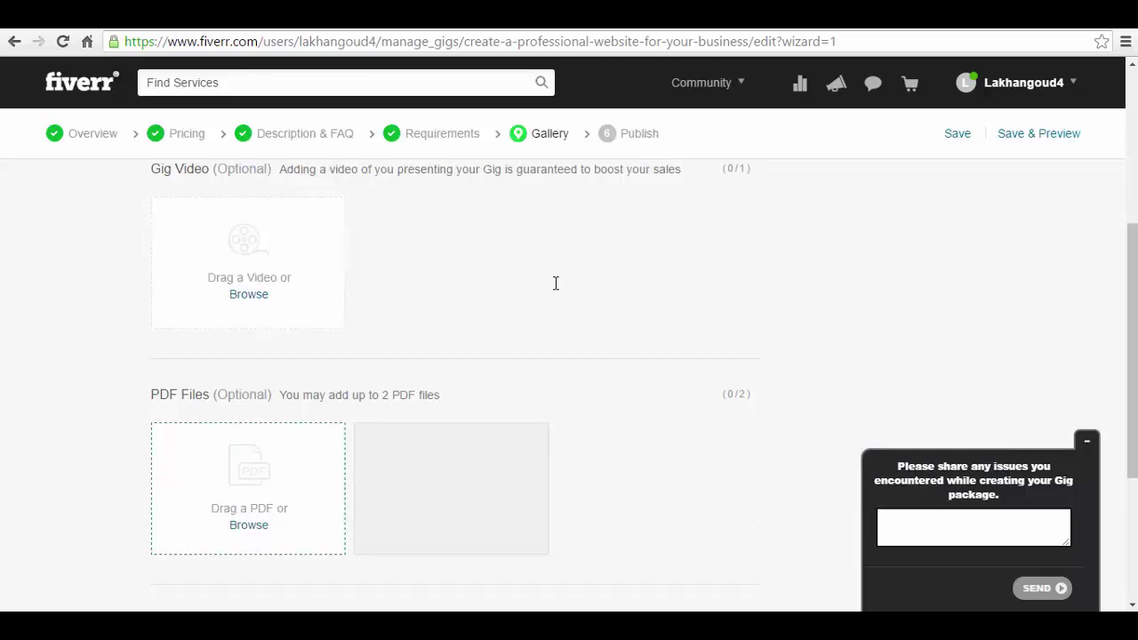
scroll(555, 283, up, 4)
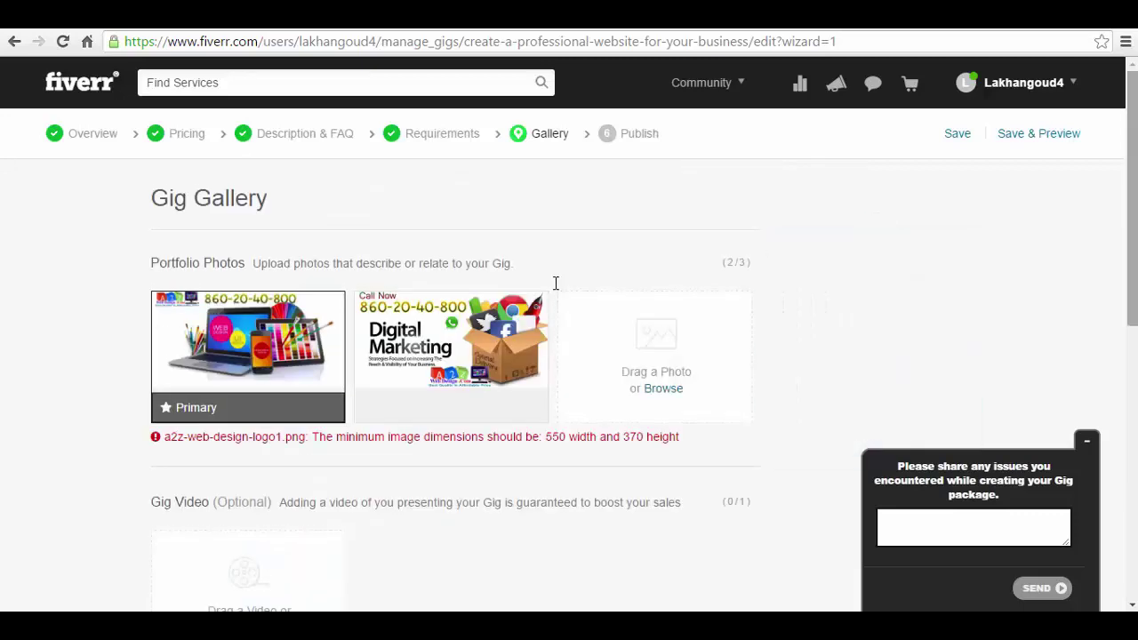
scroll(556, 283, down, 6)
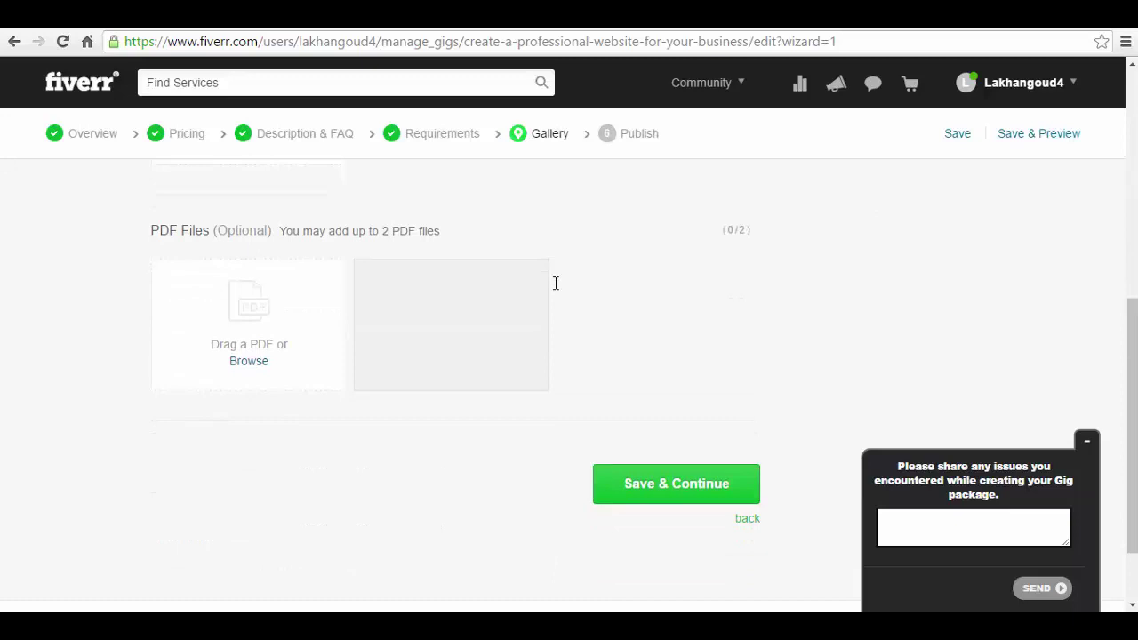